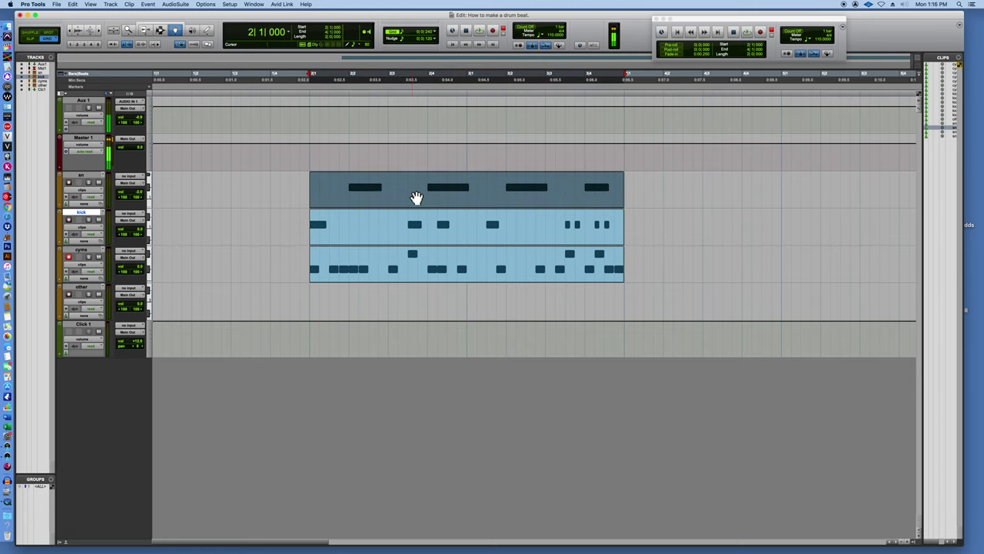
- Copy the sn, kick and cyms clips to bar 1 and repeat them four times to bar 9
key("super+bracketleft")
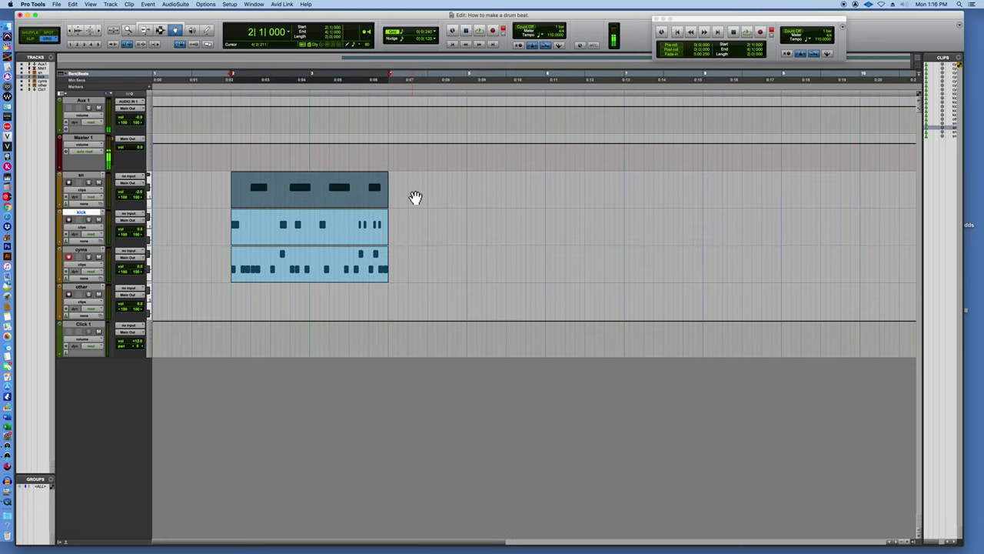
left_click(269, 233, "shift")
left_click(262, 269, "shift")
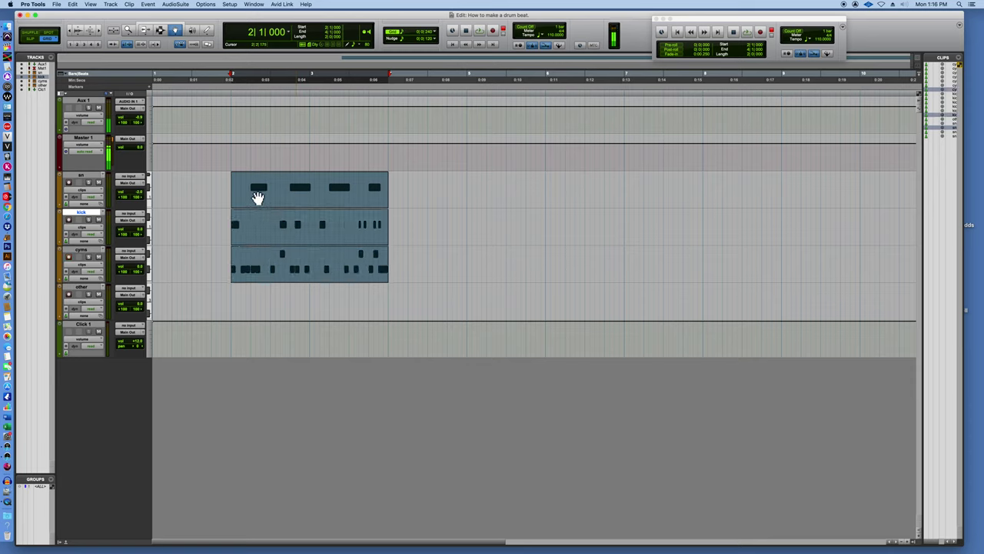
left_click_drag(257, 197, 327, 200)
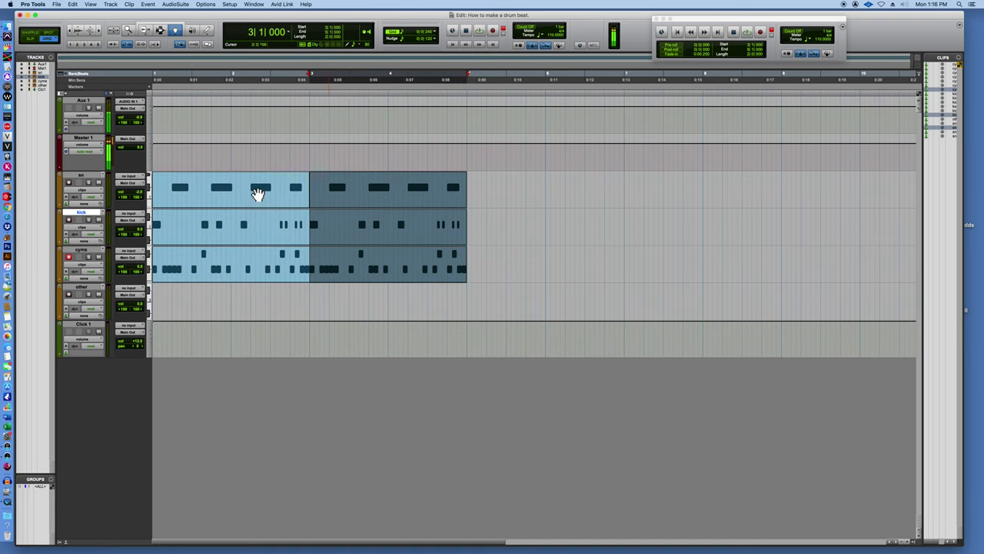
left_click_drag(331, 192, 645, 195)
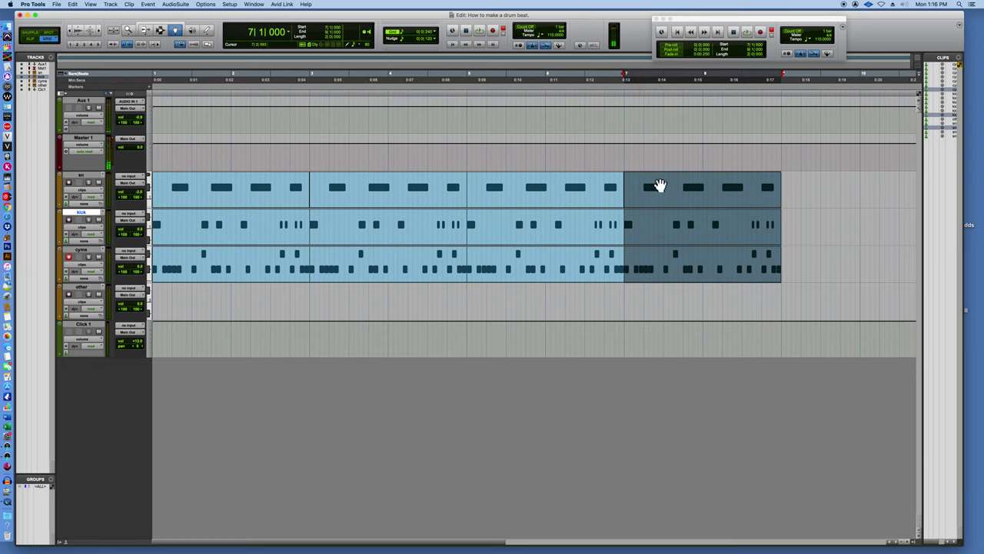
- Select the sn clips from first to last and play back the drum pattern
left_click(213, 195)
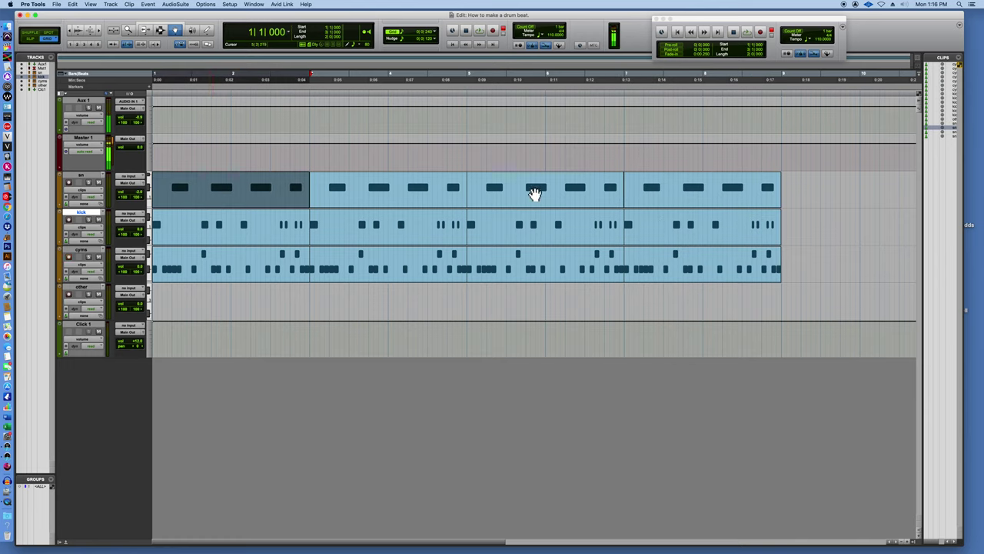
left_click(664, 189, "shift")
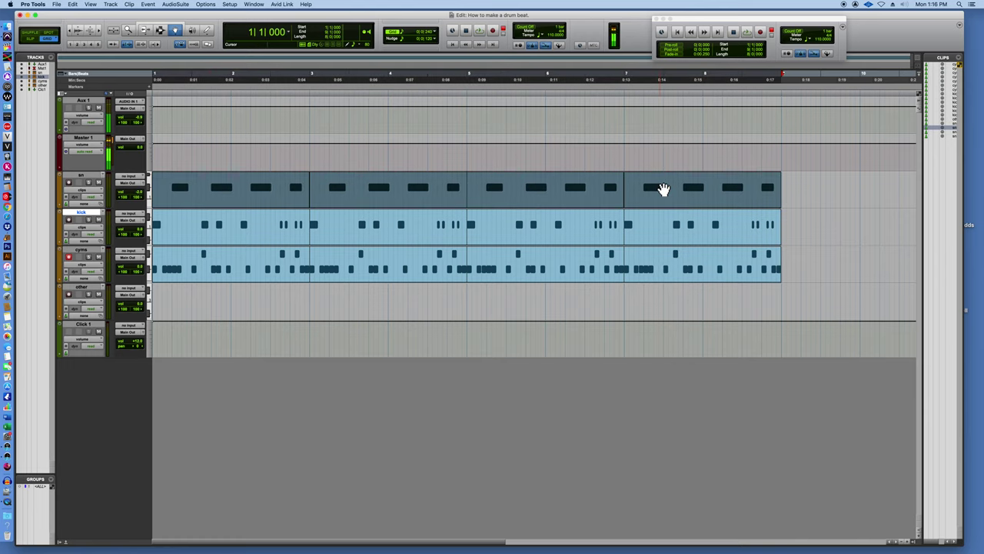
key("space")
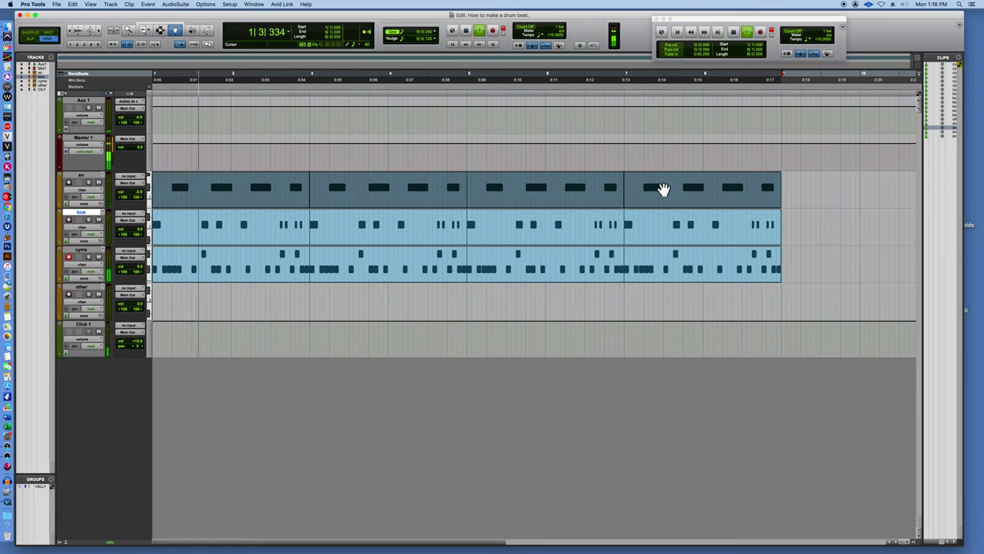
- Change the session tempo from 110 to 102 BPM and replay the beat
left_click(824, 40)
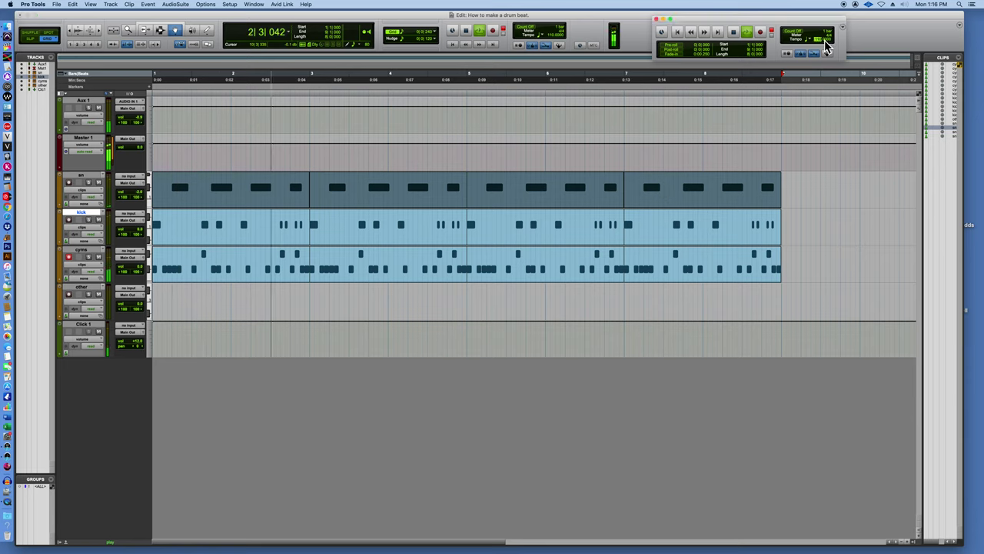
key("space")
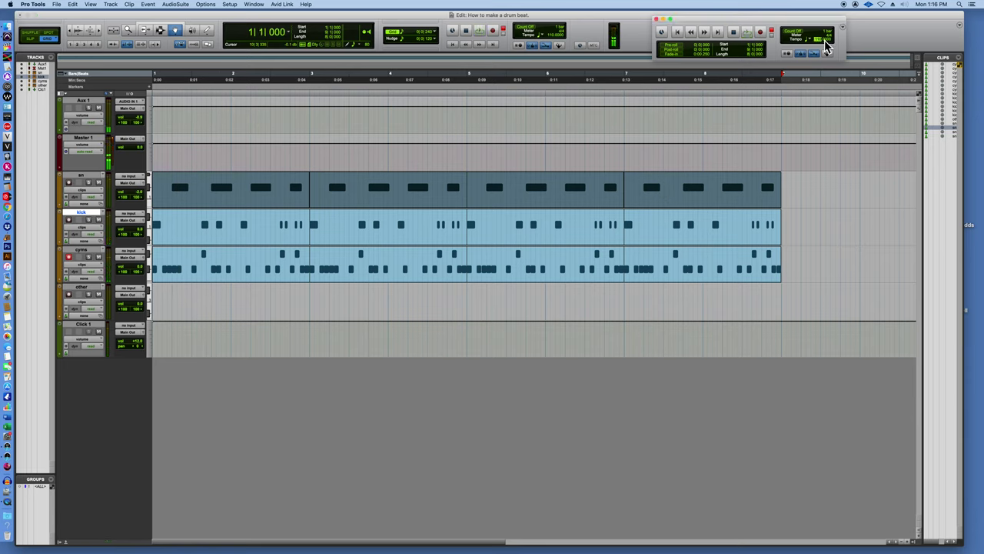
type("102")
key("Return")
key("space")
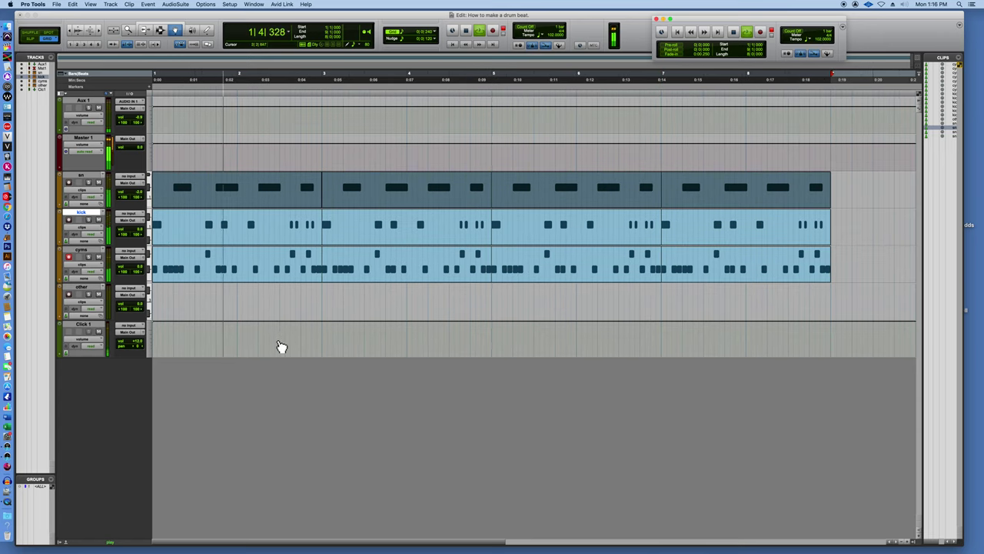
- Stop playback, return to the session start, and record a four-bar part of hits on the other track
left_click(82, 287)
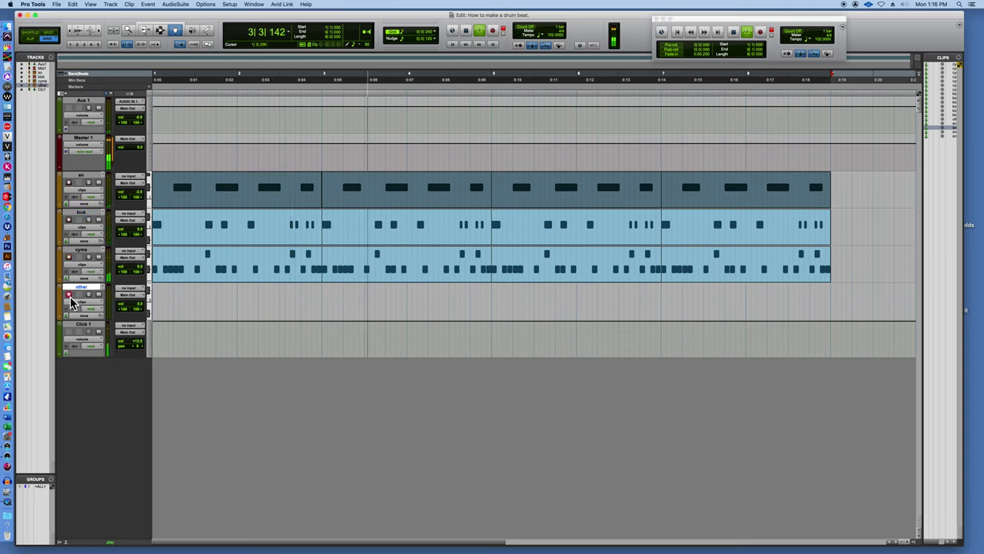
key("space")
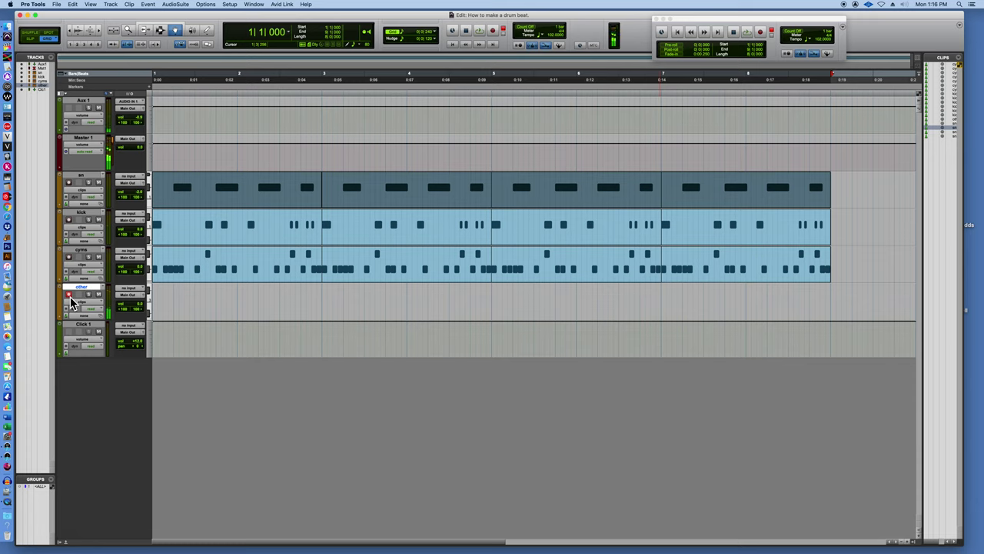
key("Return")
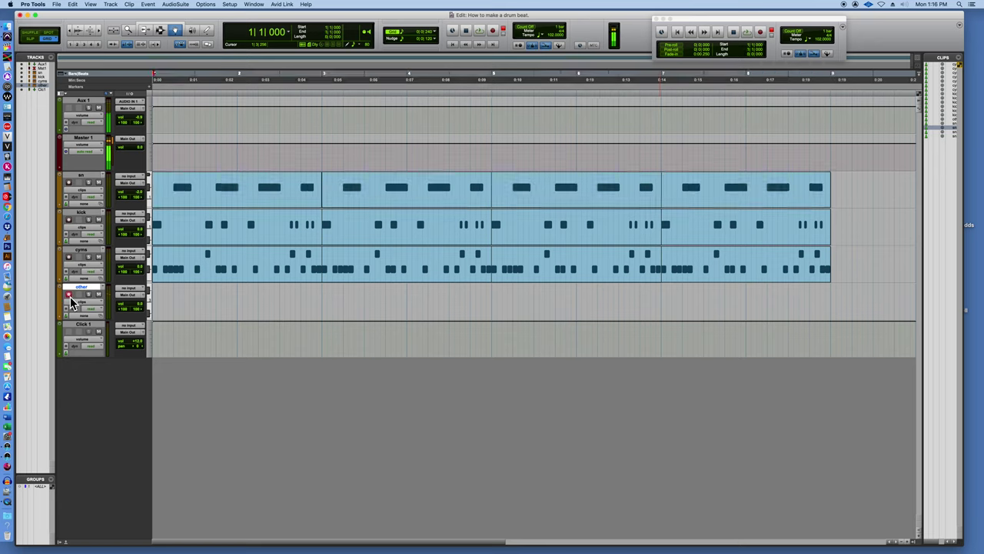
key("super+space")
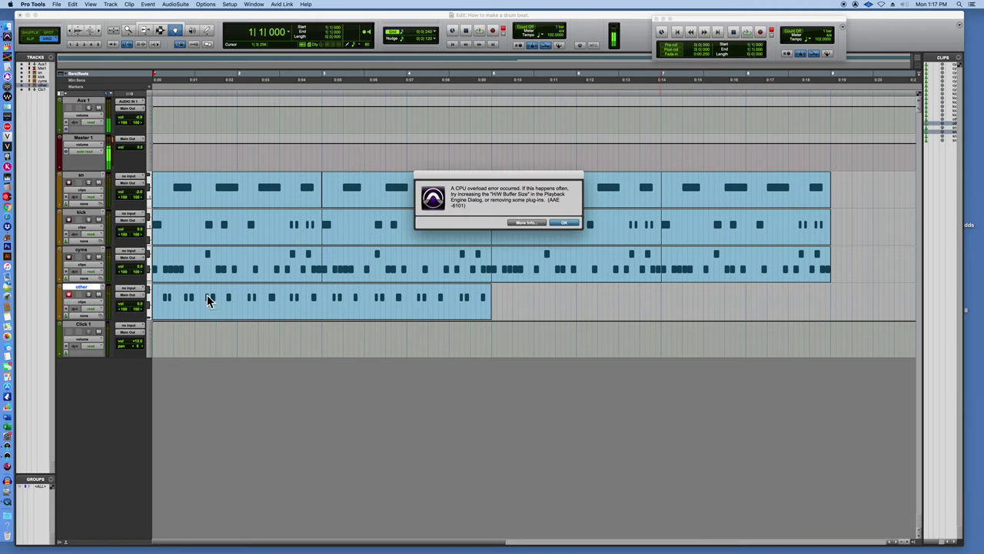
- Dismiss the CPU overload alert and play back the selected kick and other parts
left_click(564, 223)
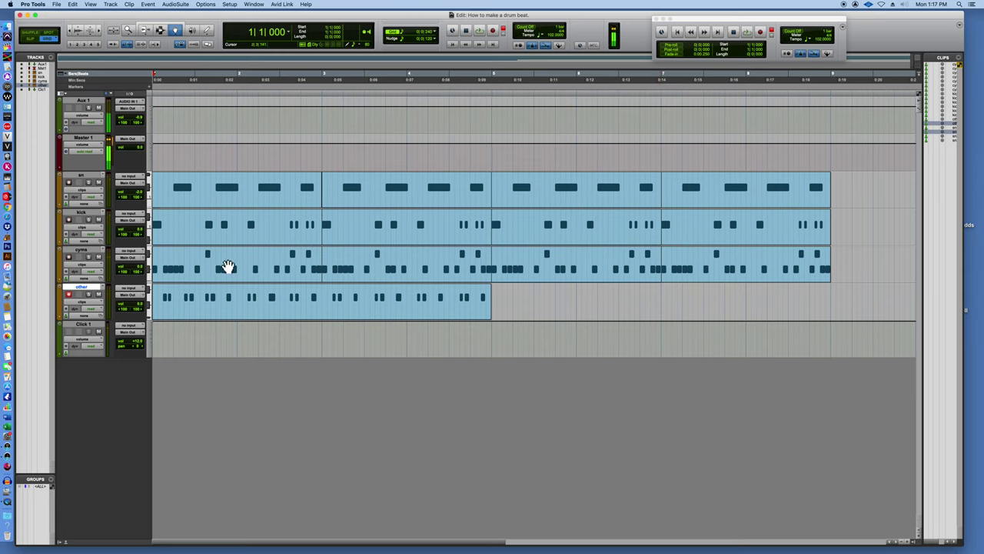
left_click(233, 220)
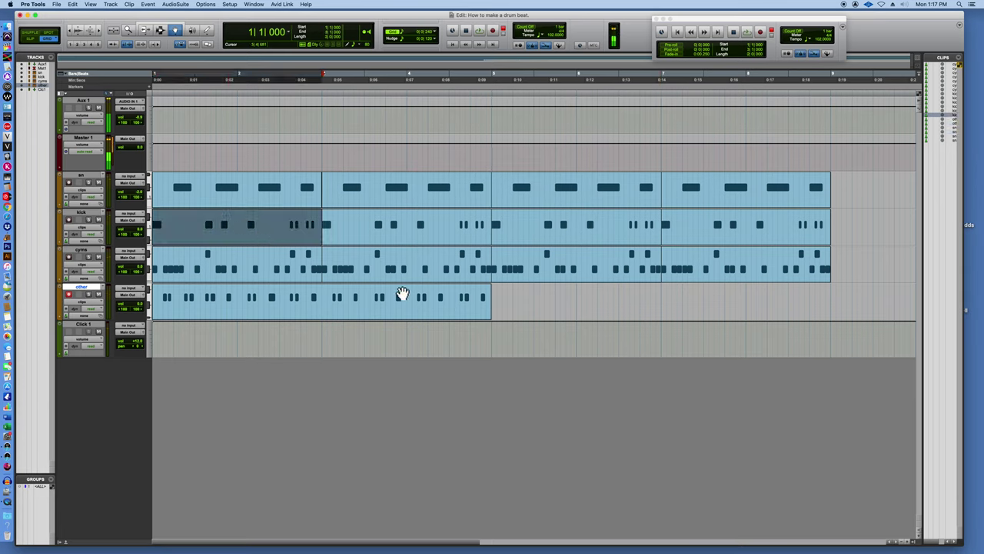
left_click(402, 294, "shift")
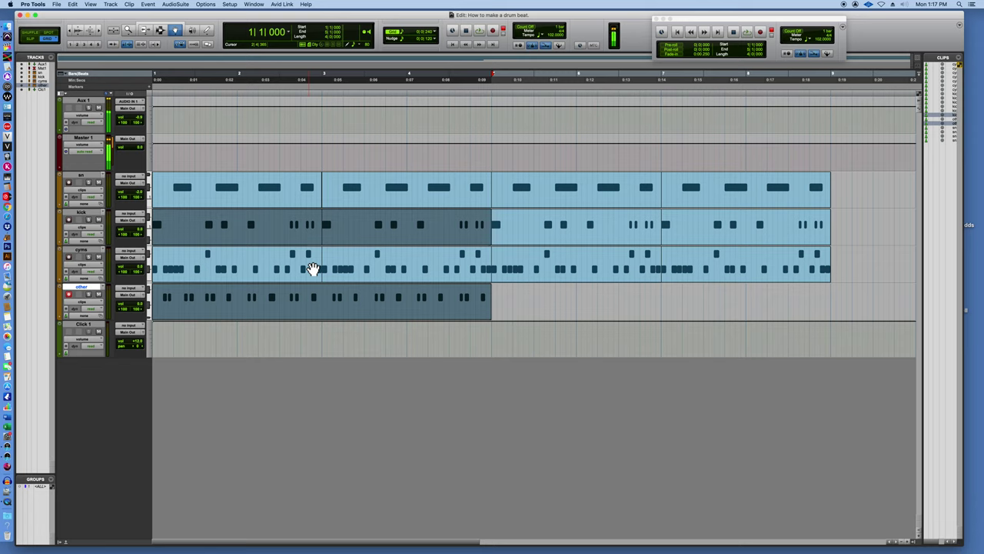
key("space")
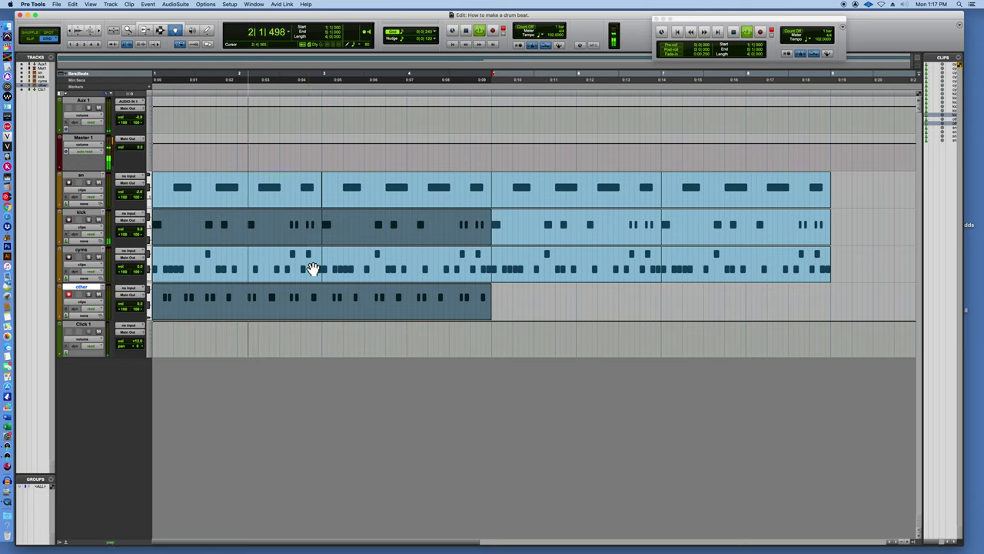
- Stop playback and select all bars on the sn, kick, cyms and other tracks
left_click(160, 29)
key("space")
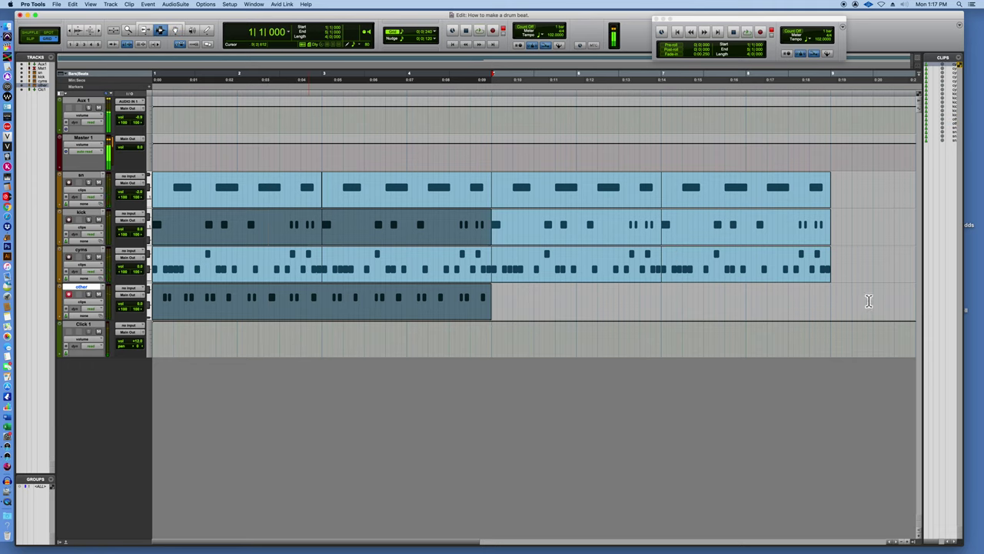
left_click_drag(866, 300, 116, 206)
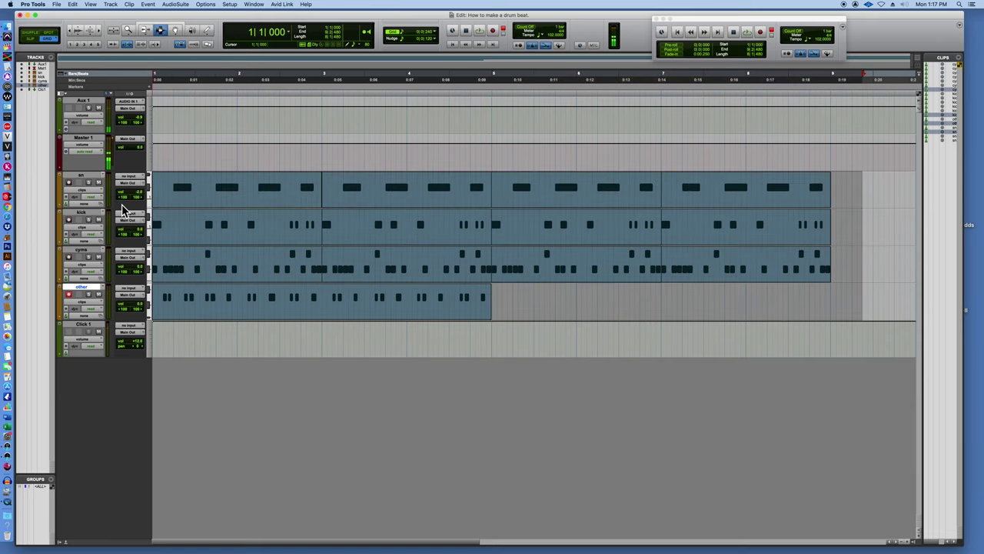
- Delete the selected drum clips, duplicate the other track as 'other dup1', and show the Mix window
key("Delete")
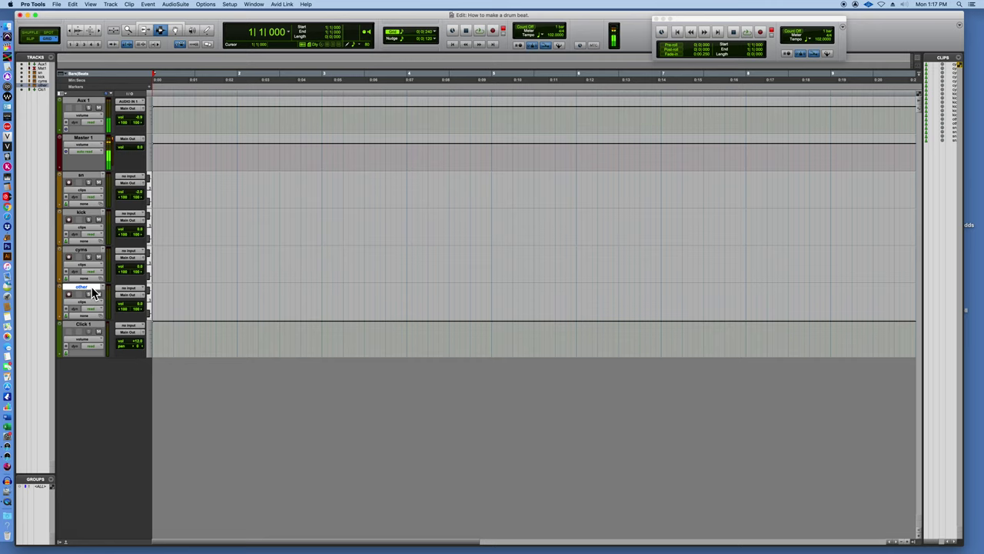
key("alt+shift+d")
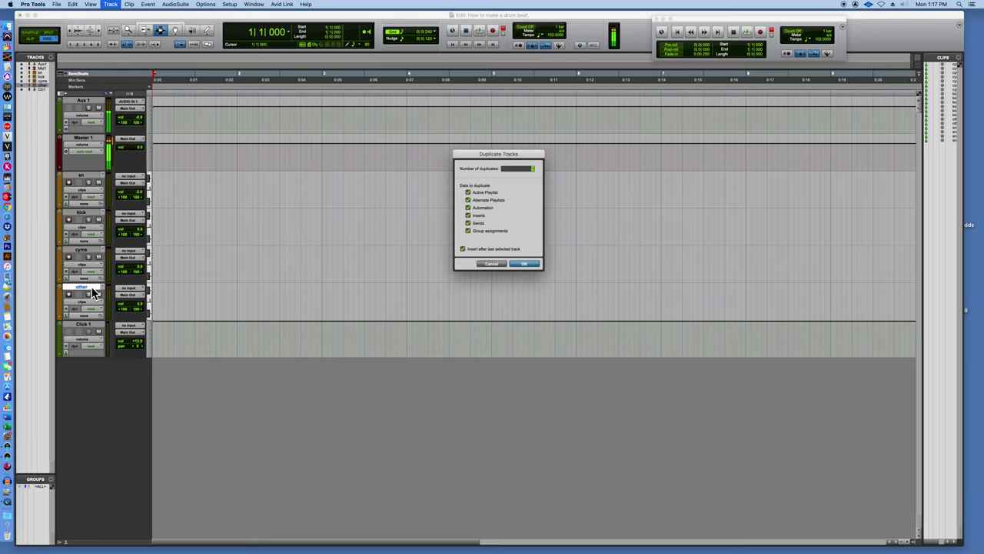
left_click(532, 266)
key("super+equal")
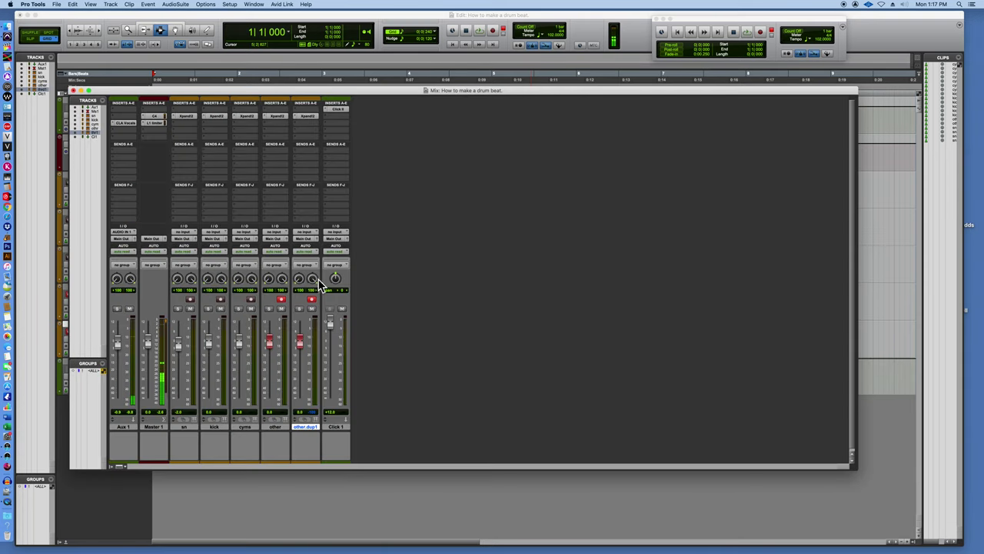
- Load the 13 Acoustic Piano > +01 Rock Piano preset into Xpand!2 on other dup1
left_click(308, 116)
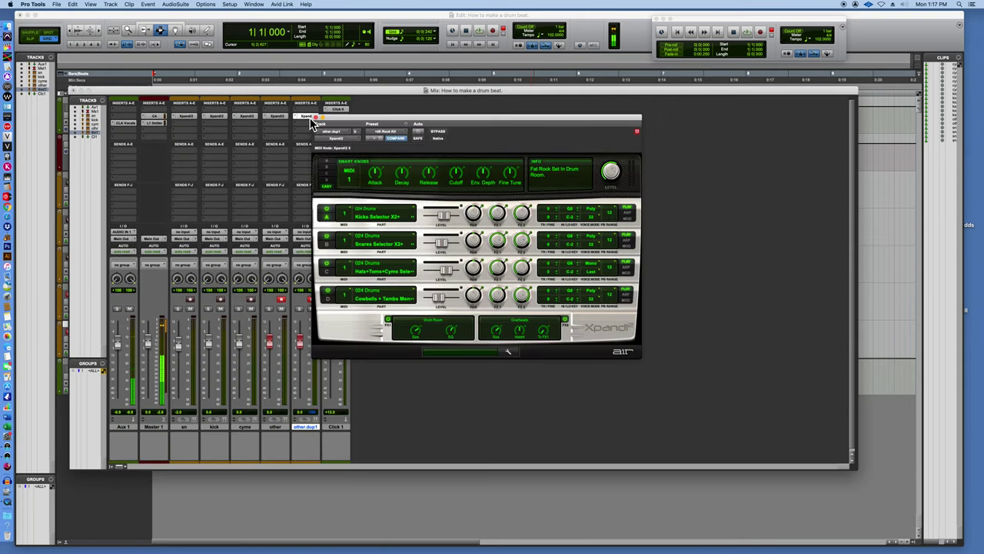
left_click(385, 131)
mouse_move(408, 139)
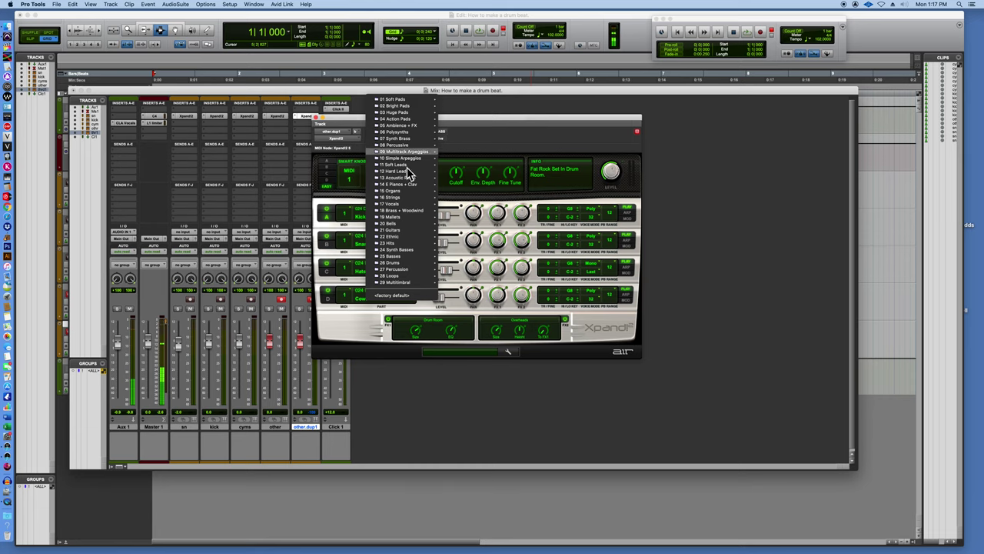
mouse_move(408, 179)
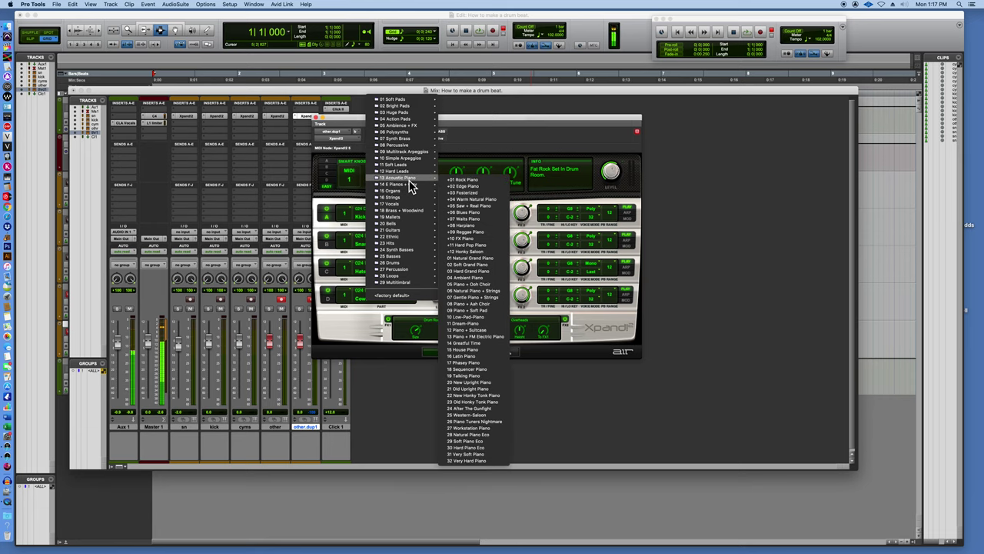
left_click(465, 181)
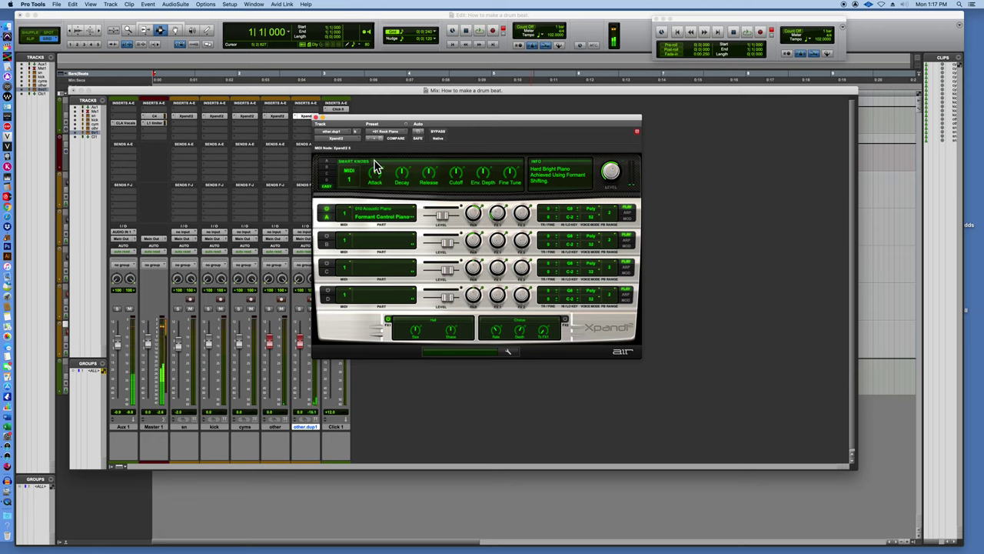
- Raise the session tempo from 102 to 118 BPM
left_click(283, 304)
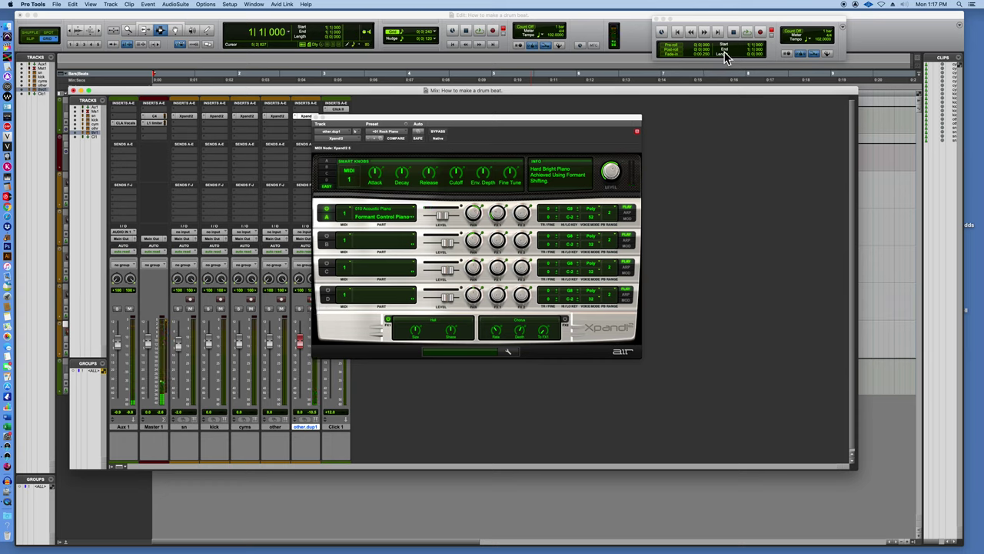
left_click(820, 42)
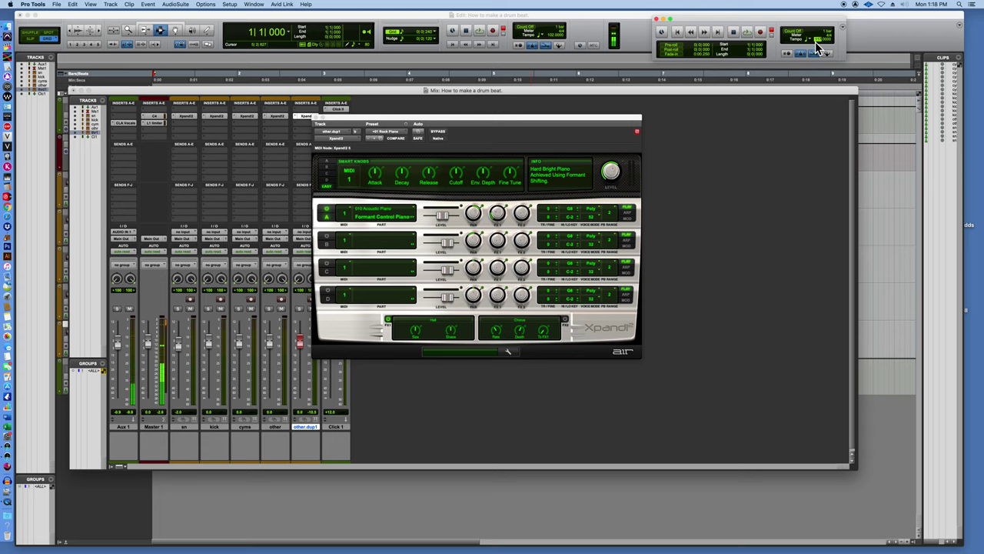
left_click_drag(817, 48, 818, 39)
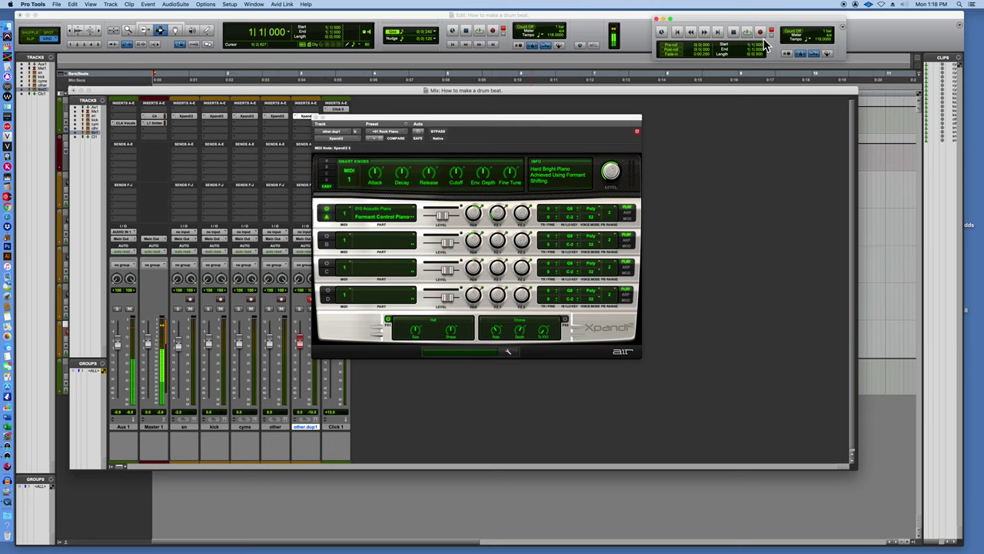
- Close Xpand!2 and record a new MIDI piano clip on other dup1 in the Edit window
left_click(318, 120)
left_click(271, 21)
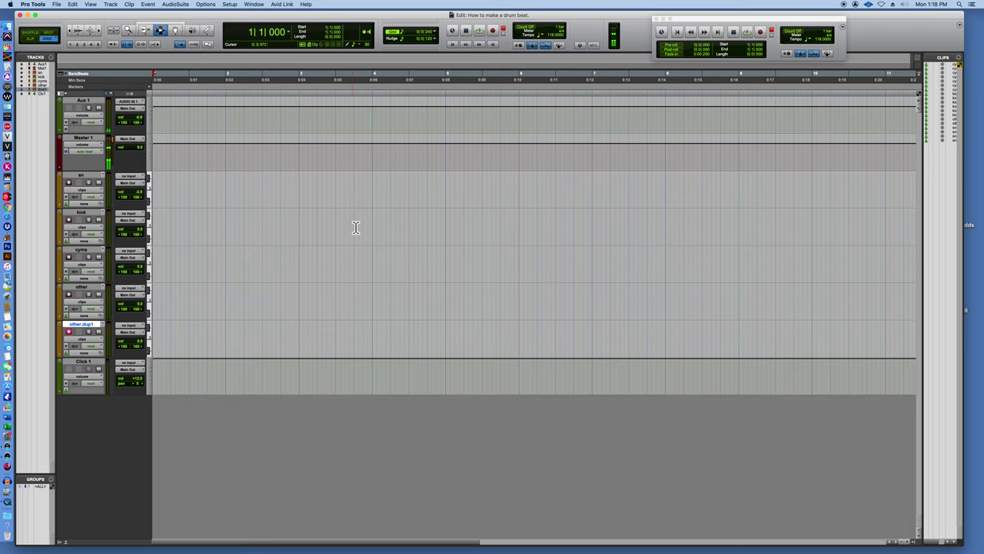
key("super+space")
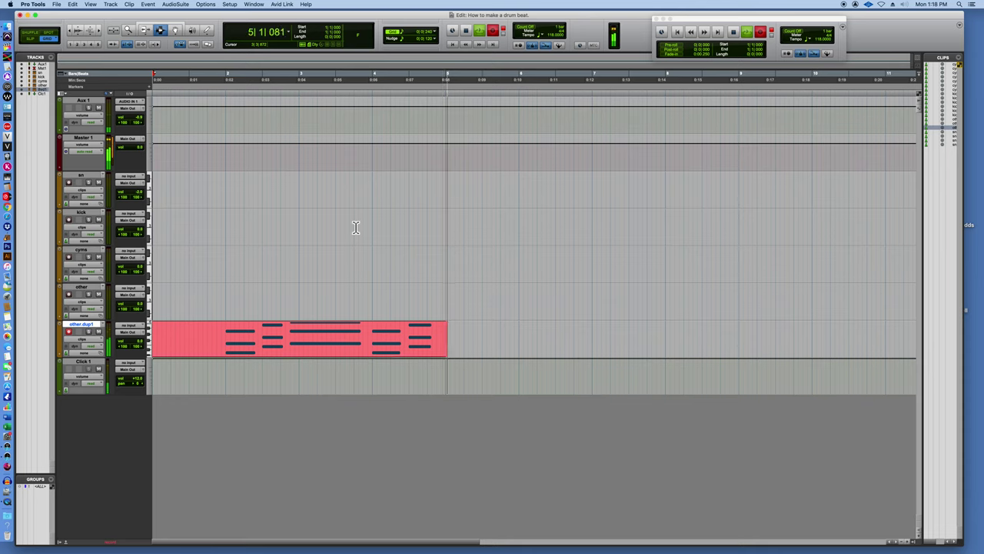
key("space")
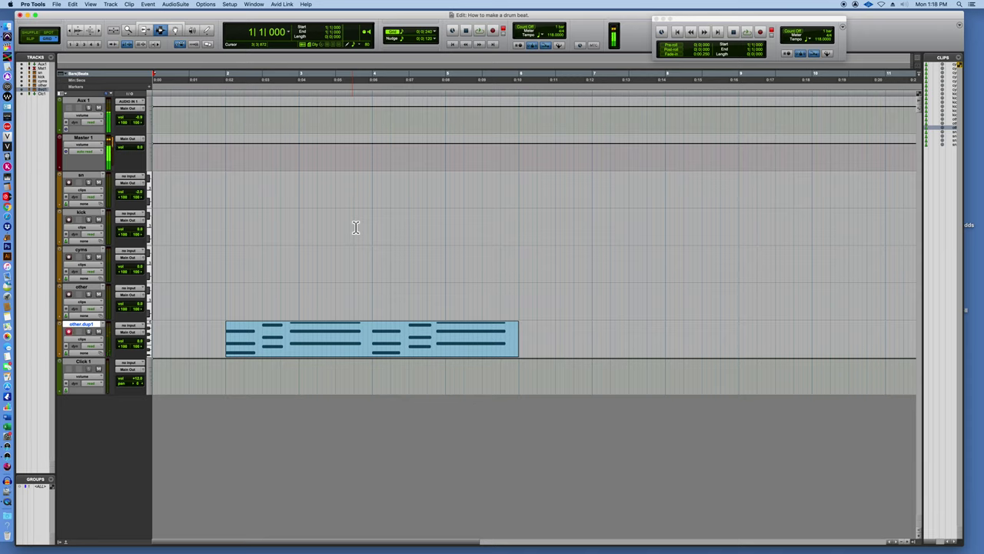
- Select the new four-bar MIDI clip and bring the Mix window back up
left_click(175, 32)
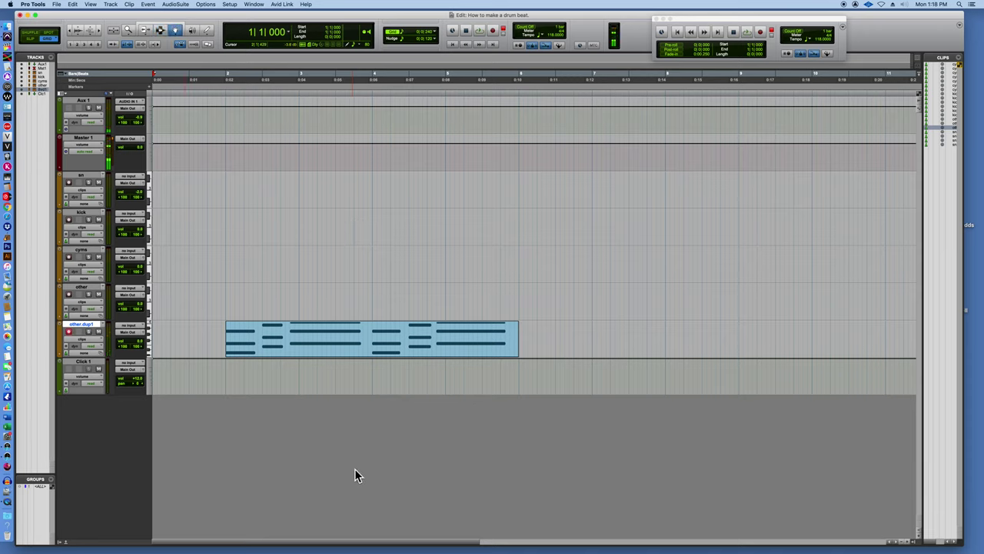
left_click(307, 345)
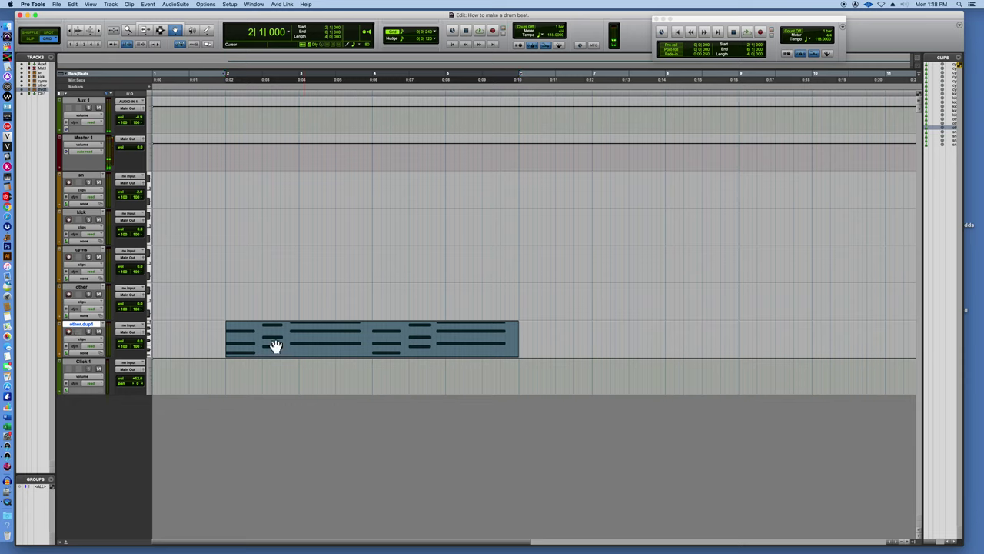
key("super+equal")
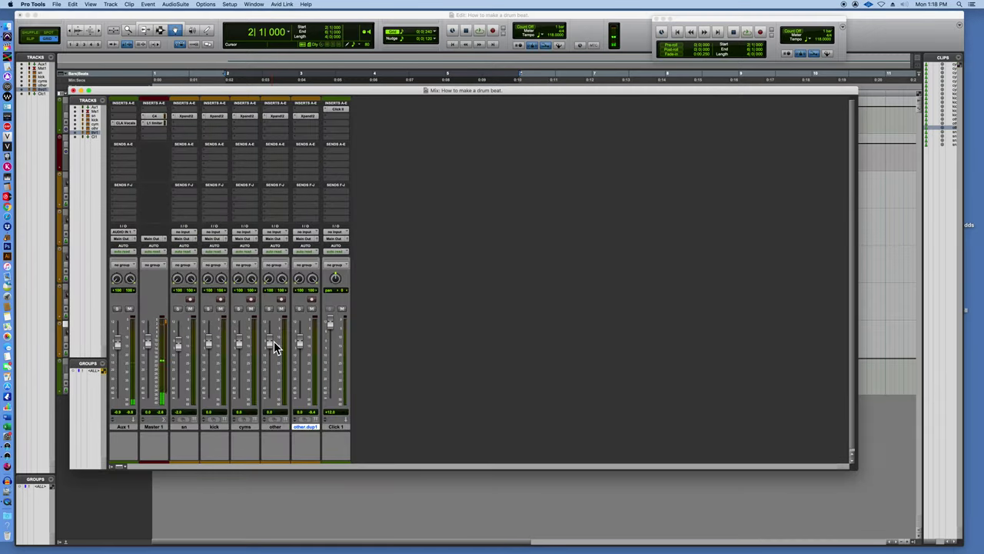
- Load the 26 Drums > +05 Nu House preset on sn's Xpand!2, record-arm sn, and save
left_click(188, 117)
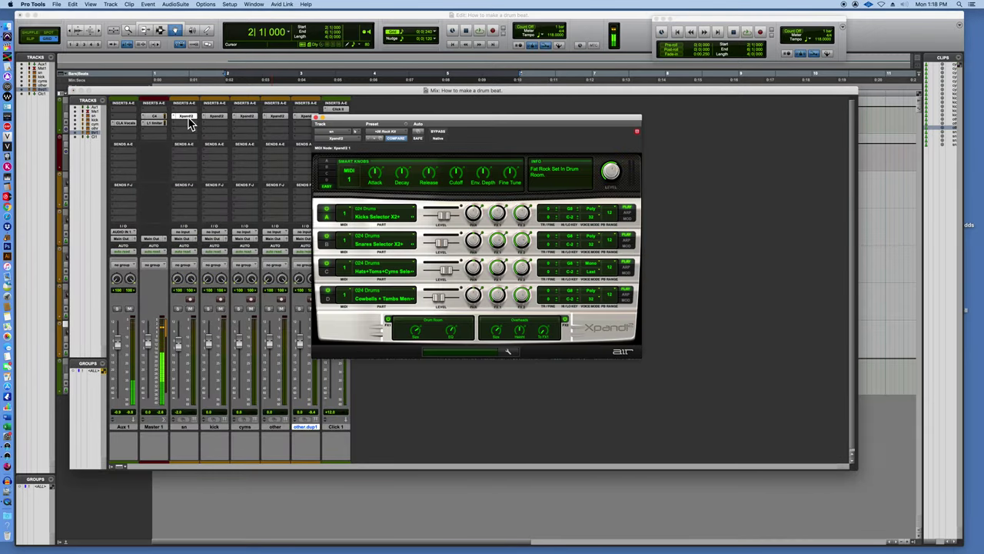
left_click(403, 136)
mouse_move(404, 136)
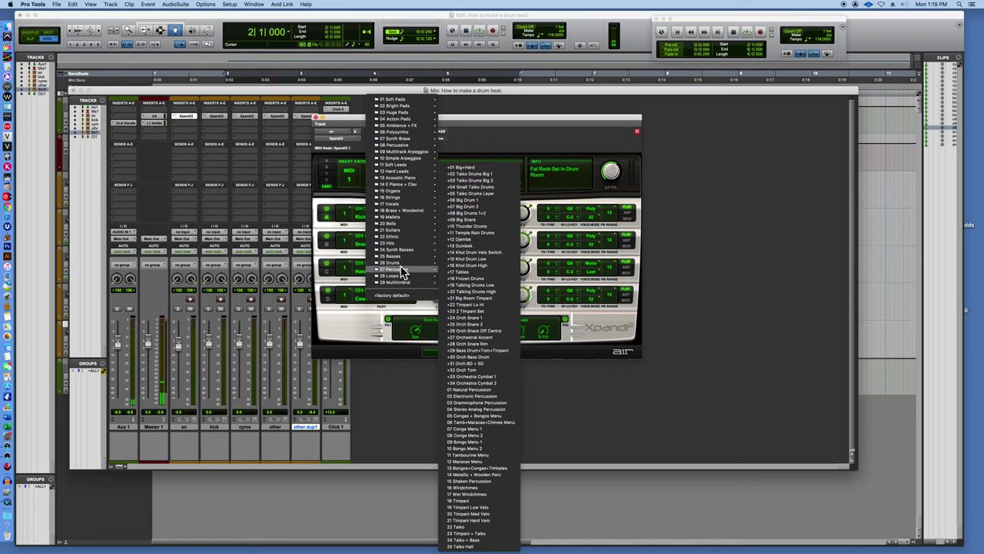
mouse_move(400, 262)
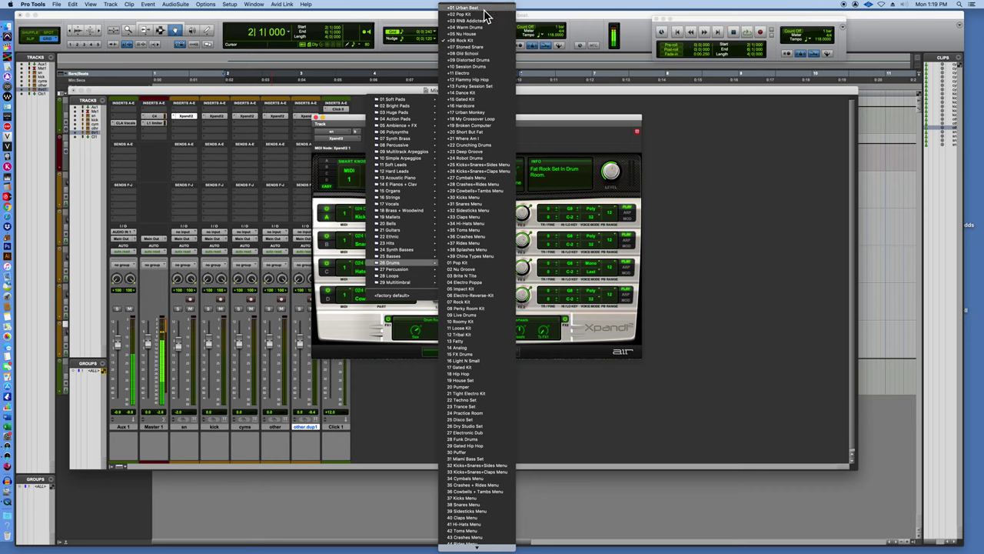
left_click(482, 35)
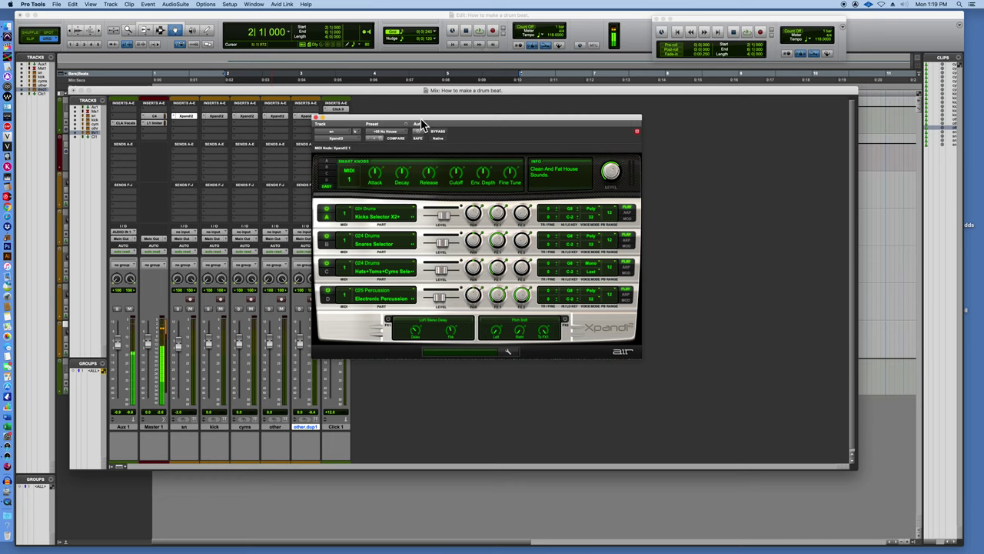
left_click(193, 298)
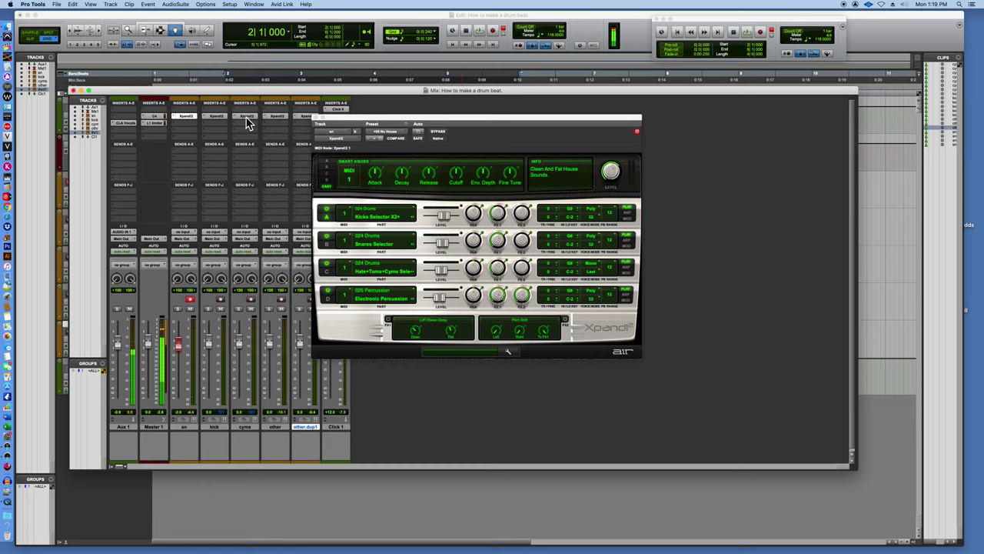
key("super+s")
- Record a four-bar sn drum clip starting at bar 2, then play back both clips
left_click_drag(350, 121, 644, 317)
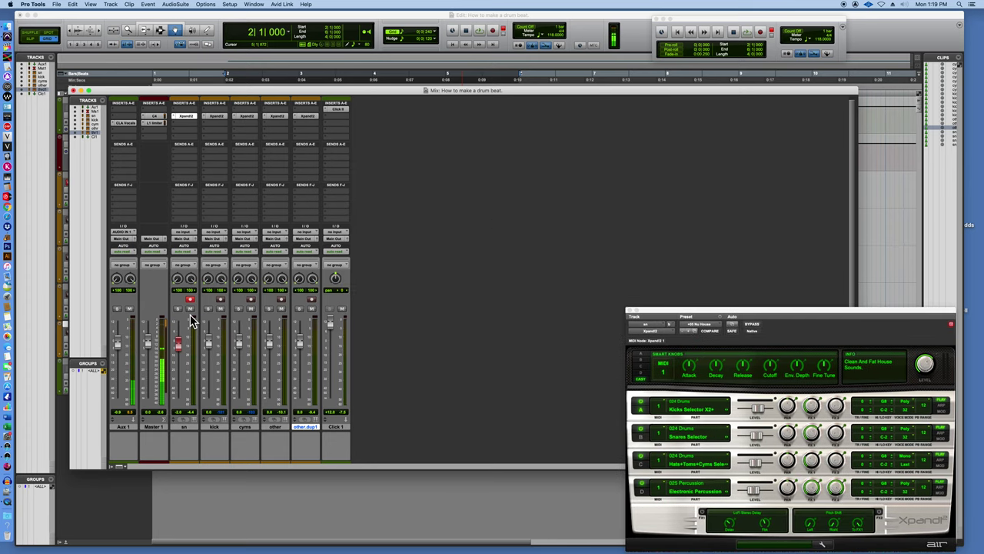
left_click(213, 23)
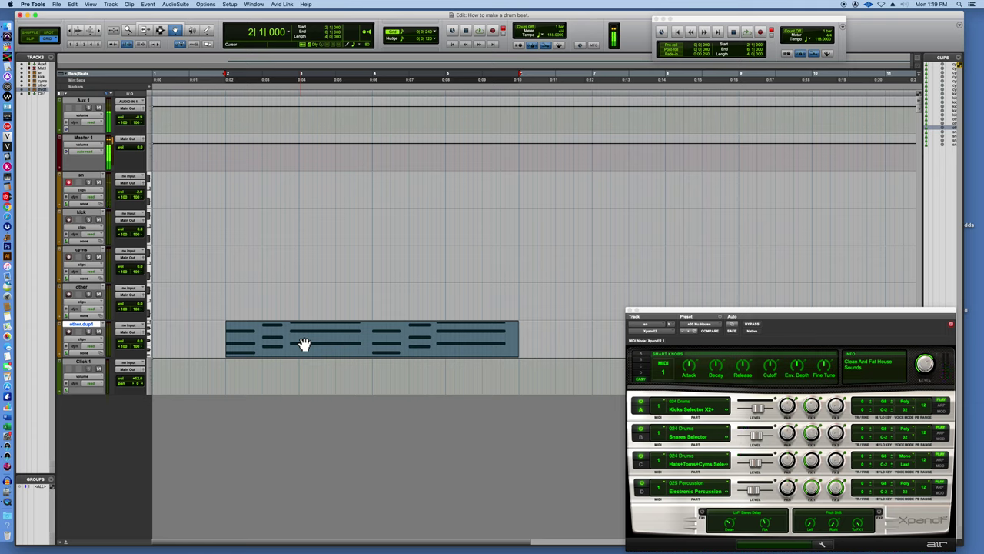
key("super+space")
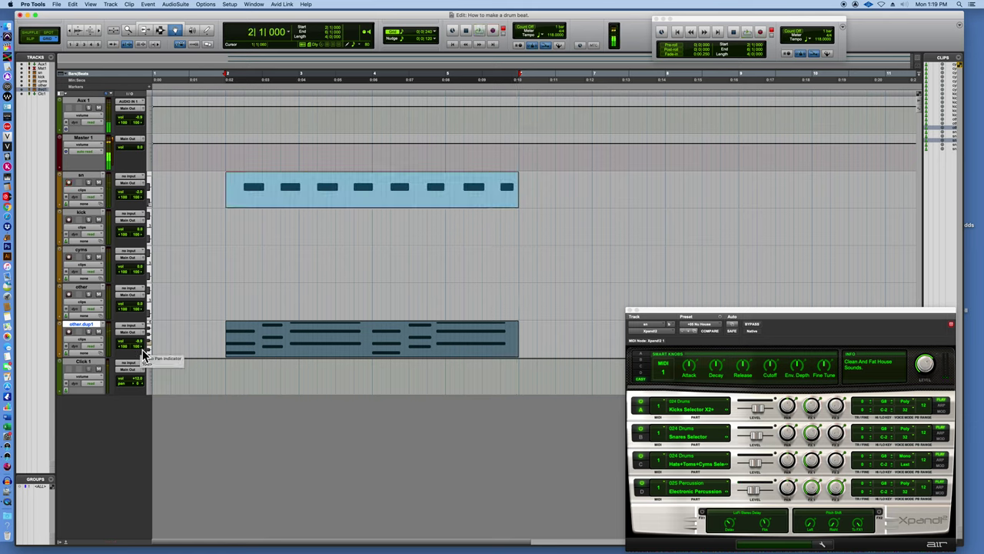
key("super+space")
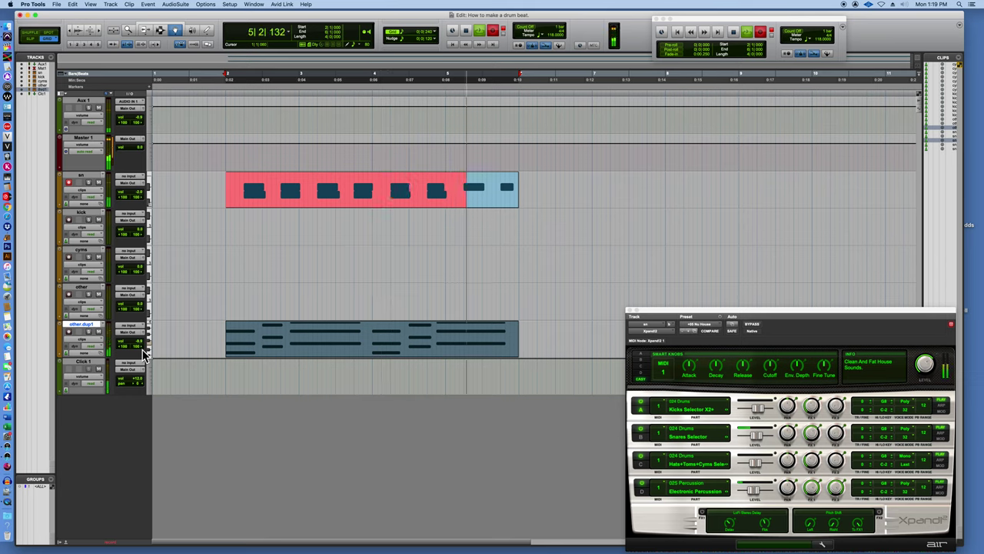
key("space")
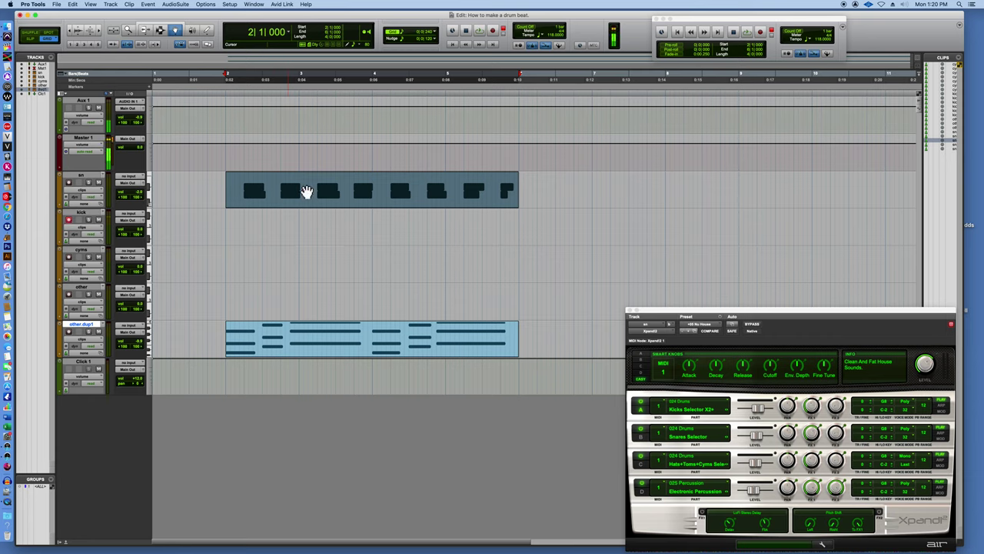
key("space")
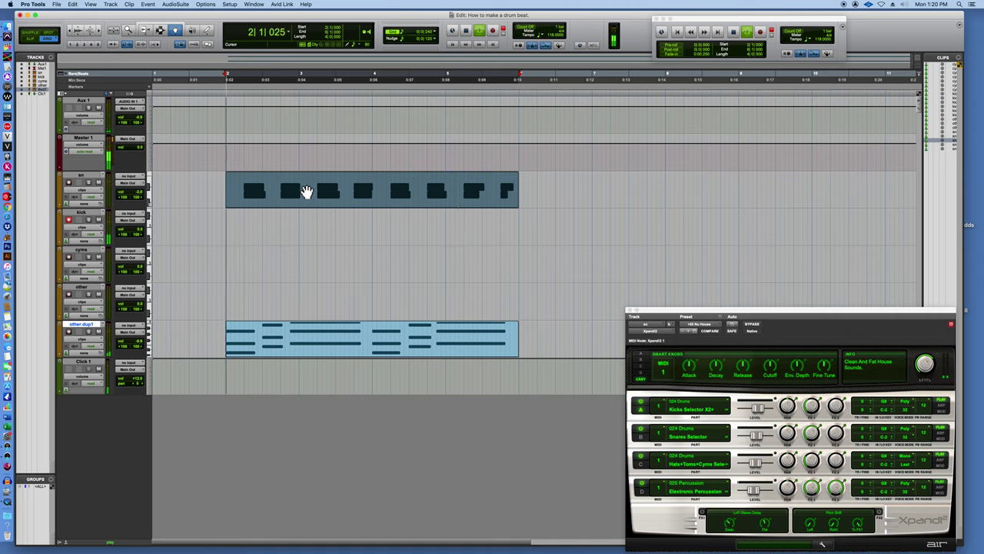
- Stop playback and drag the tempo up from 118 toward 125 BPM
key("space")
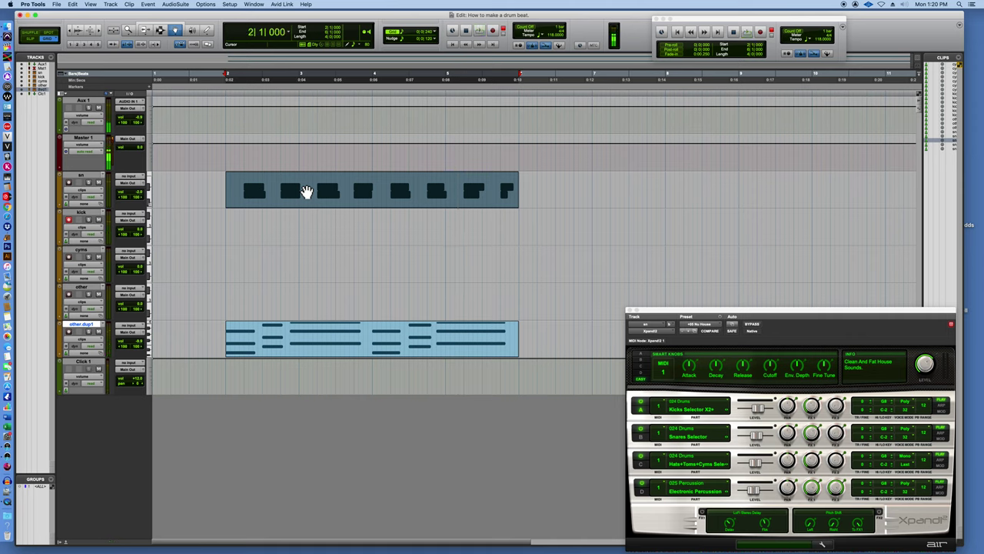
left_click_drag(829, 46, 823, 40)
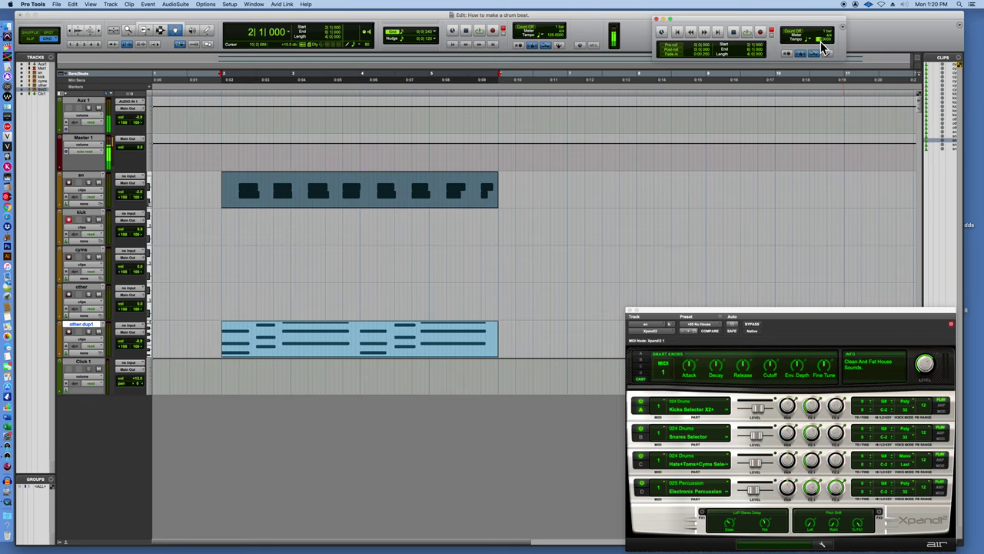
- Audition the beat at the new tempo, then record a steady kick pattern starting at bar 1
key("space")
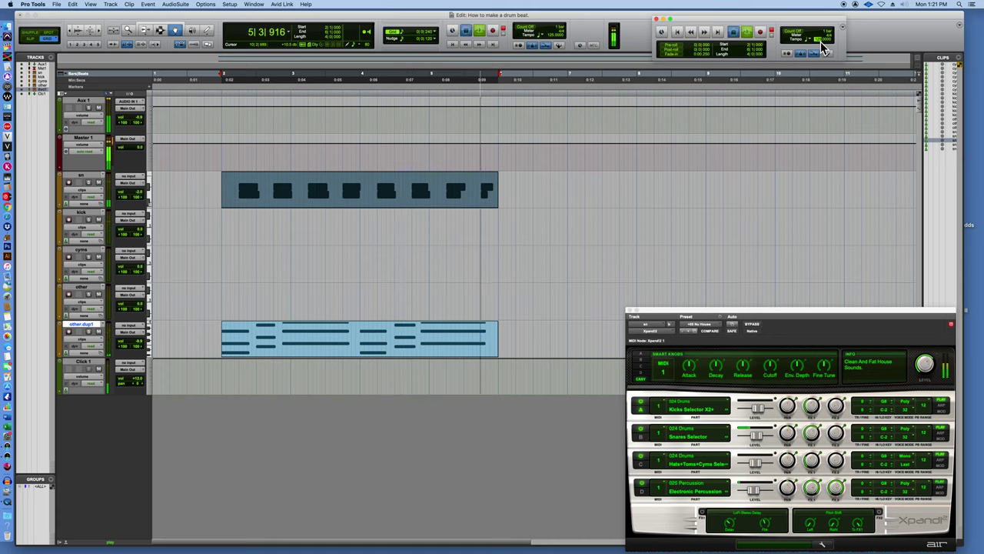
key("space")
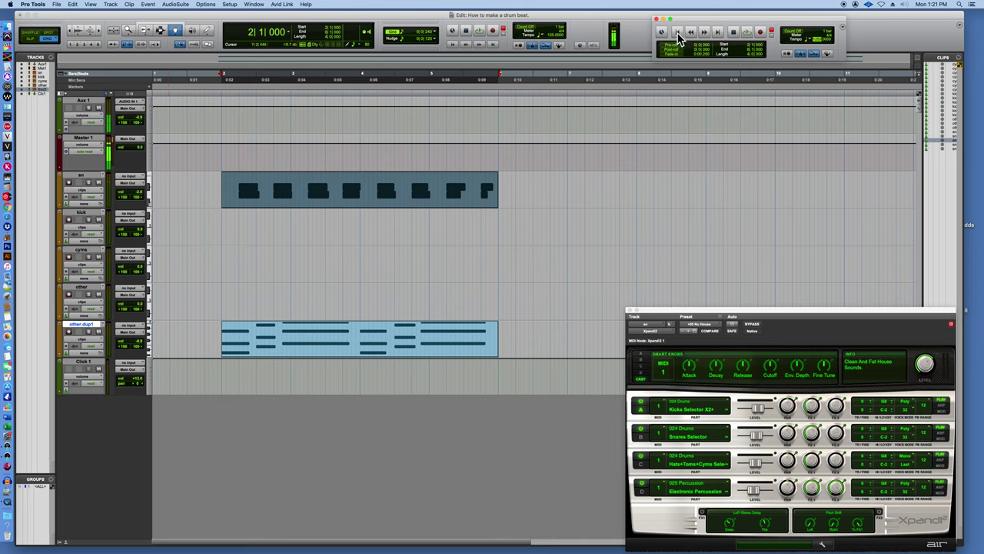
left_click(677, 33)
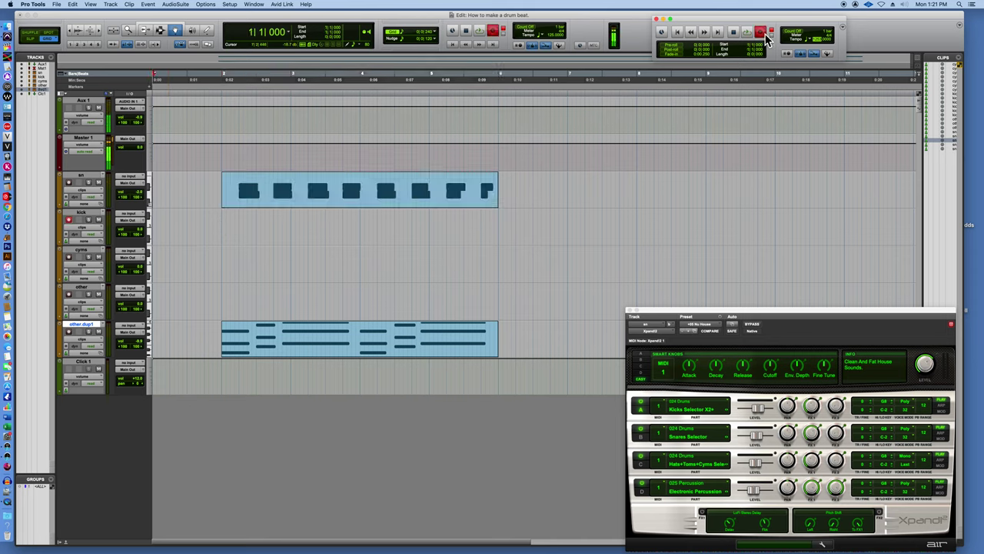
left_click(753, 35)
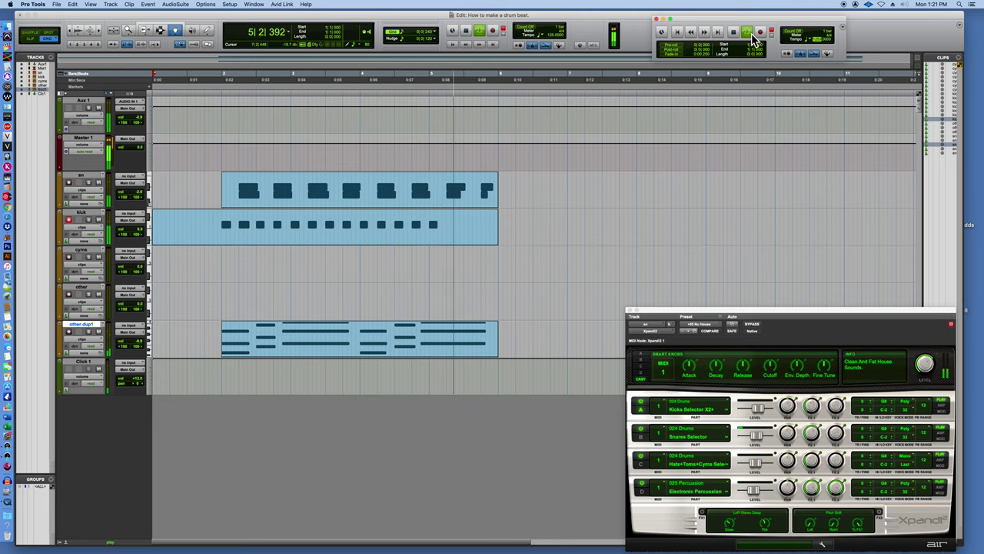
- End the kick take and zoom in to check it lines up under the snare clip
key("space")
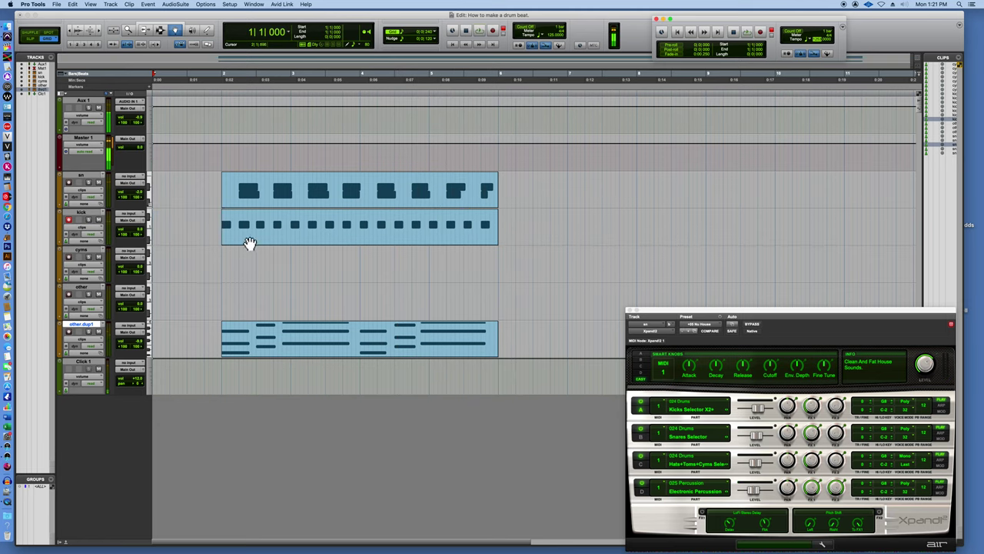
left_click(208, 199)
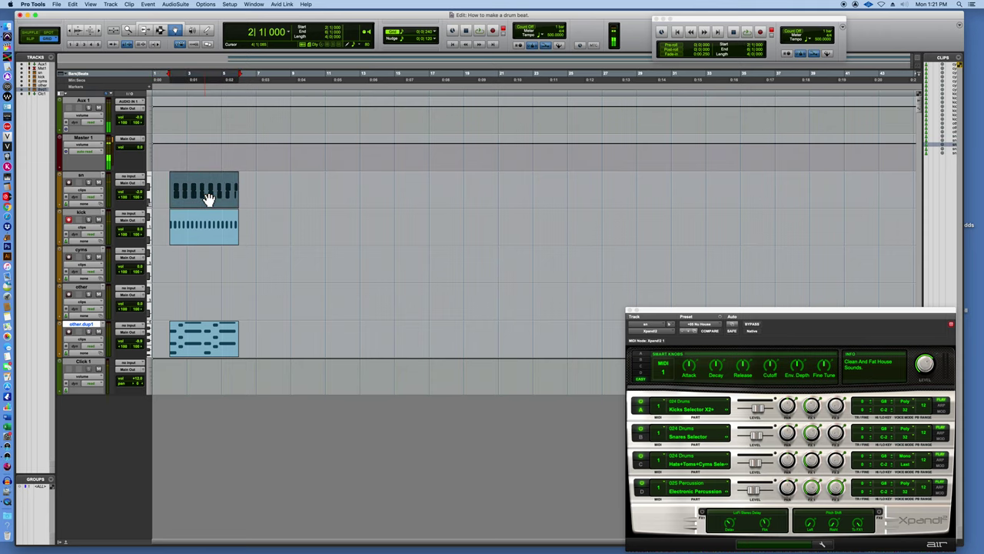
key("super+equal")
key("super+equal")
key("super+bracketright")
key("super+bracketright")
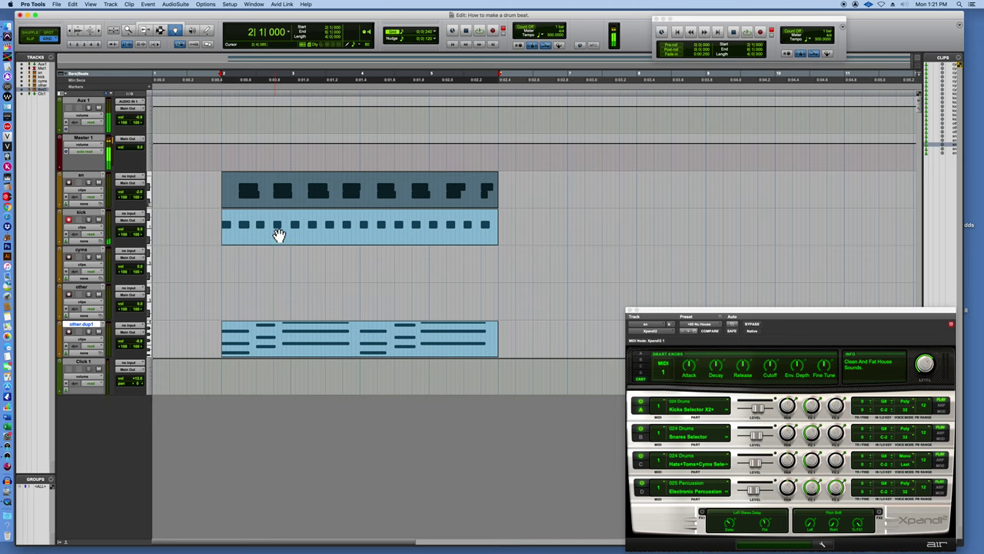
key("Return")
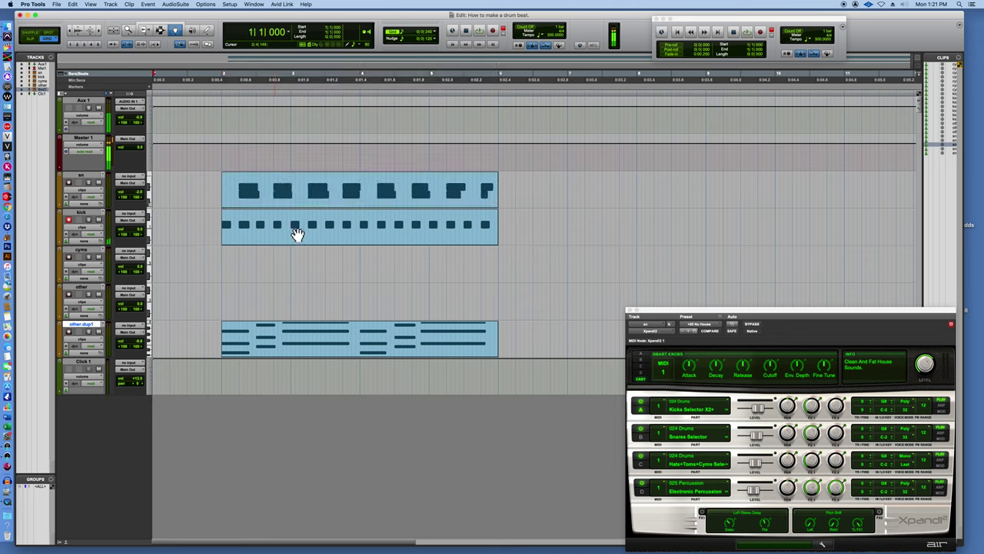
- Arm the cyms track instead of kick and record a short take from bar 1
left_click(67, 259)
key("super+space")
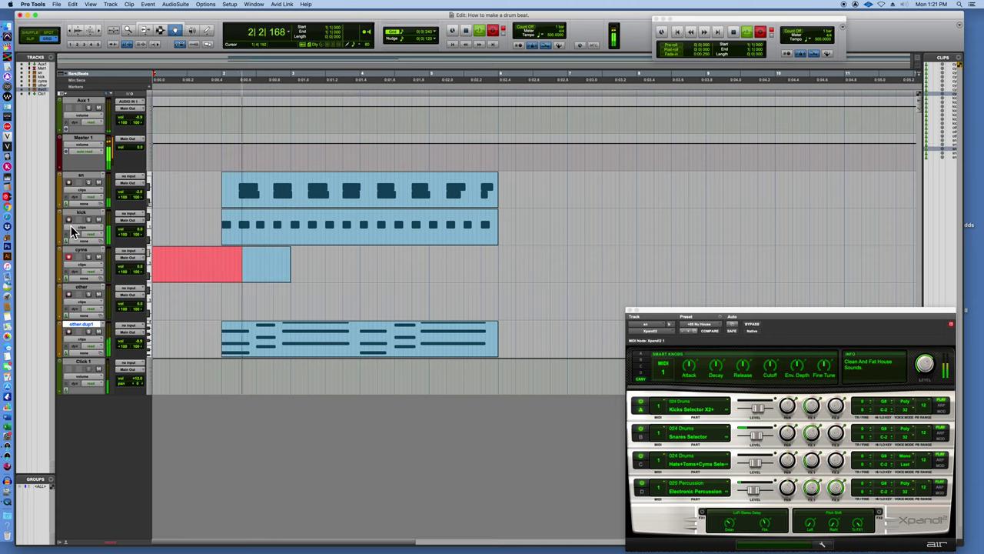
key("space")
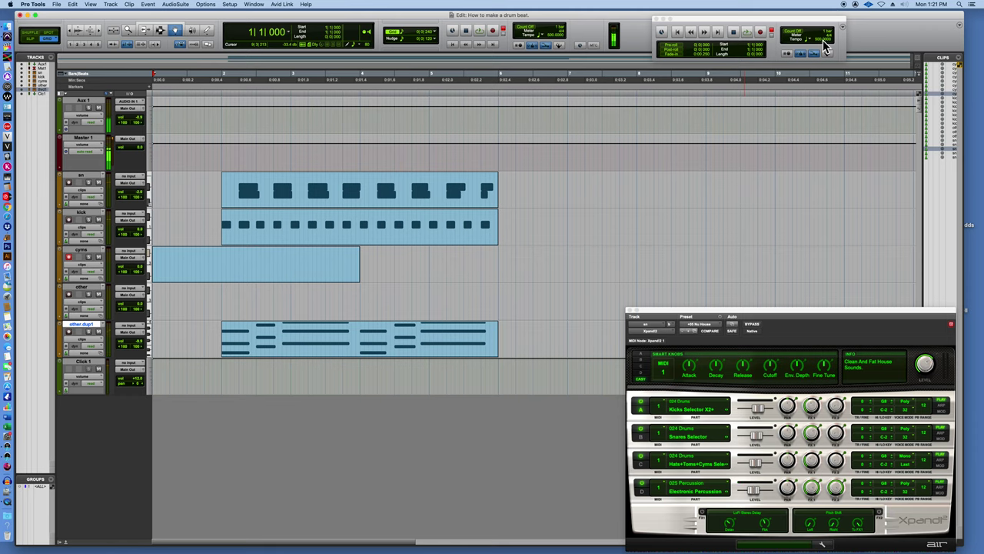
- Change the tempo to 125 BPM, then record evenly spaced off-beat hi-hats on cyms
left_click(823, 40)
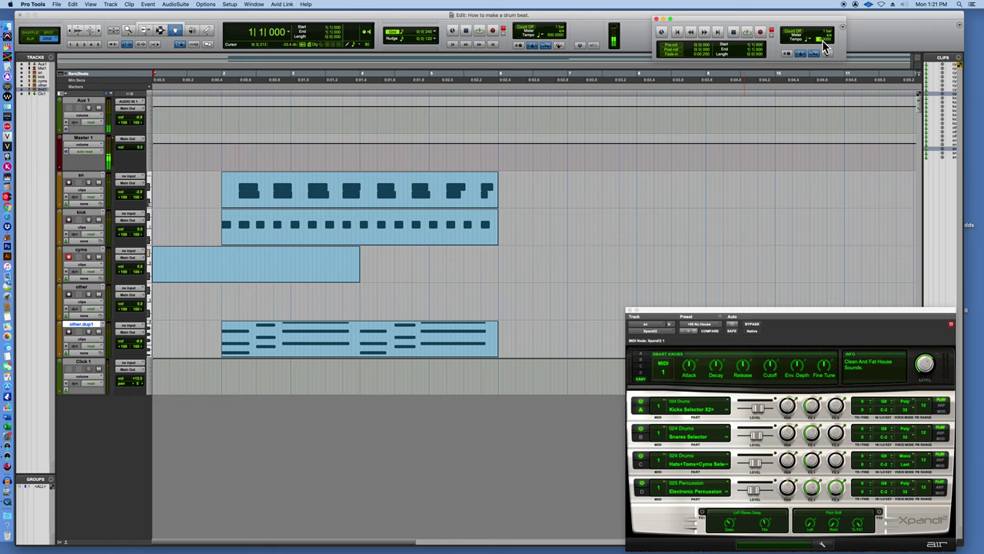
type("125")
key("Return")
key("super+]")
key("super+]")
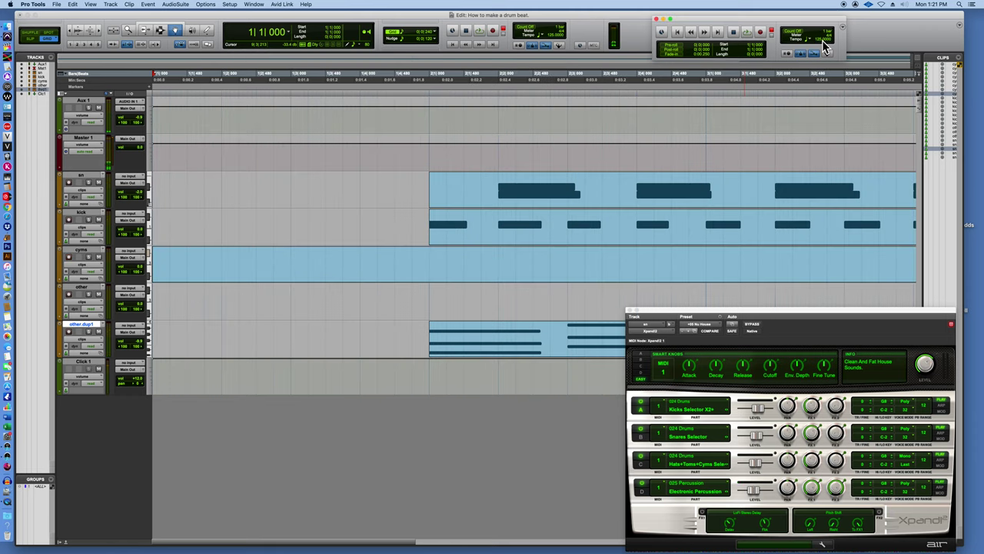
key("super+space")
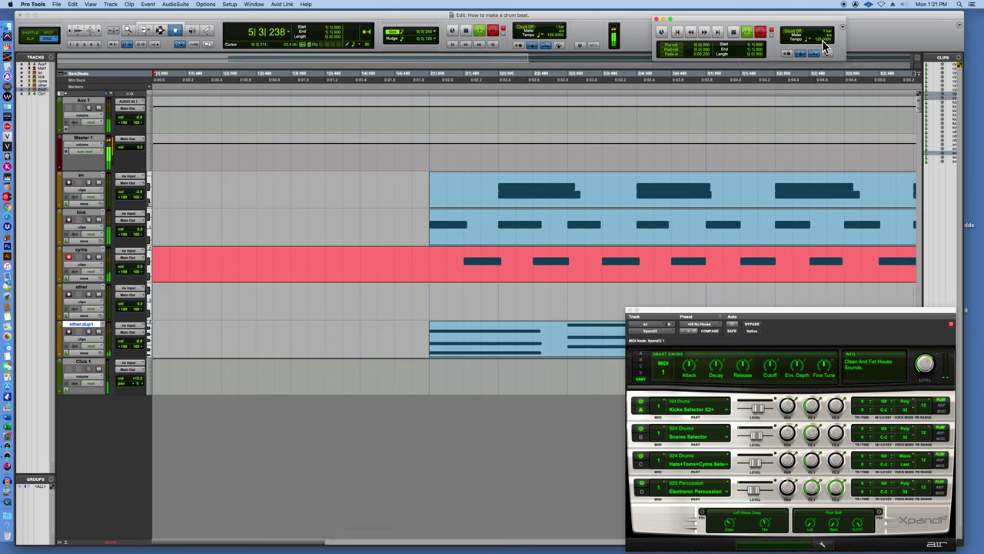
key("space")
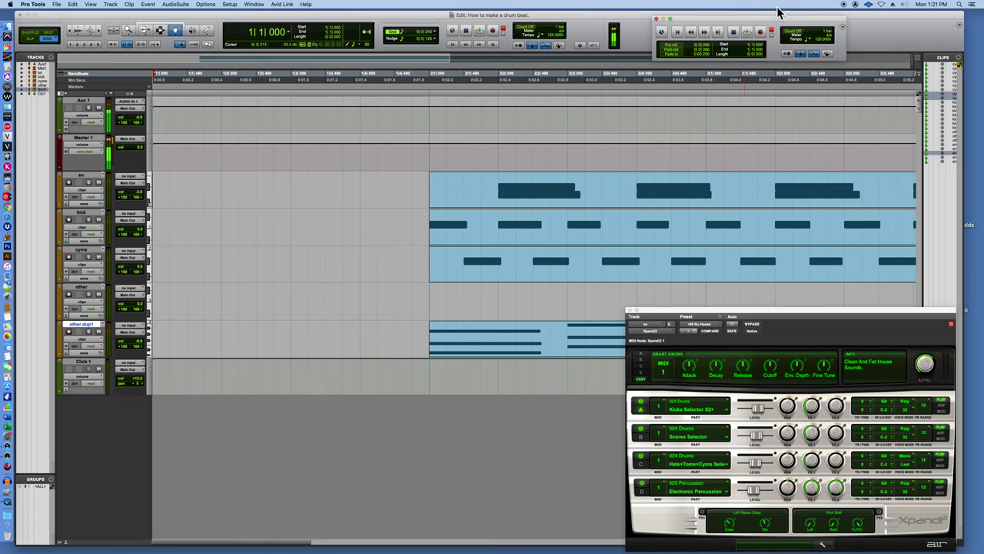
- Zoom out and play the drum clips back from bar 2
left_click(72, 34)
left_click(329, 197)
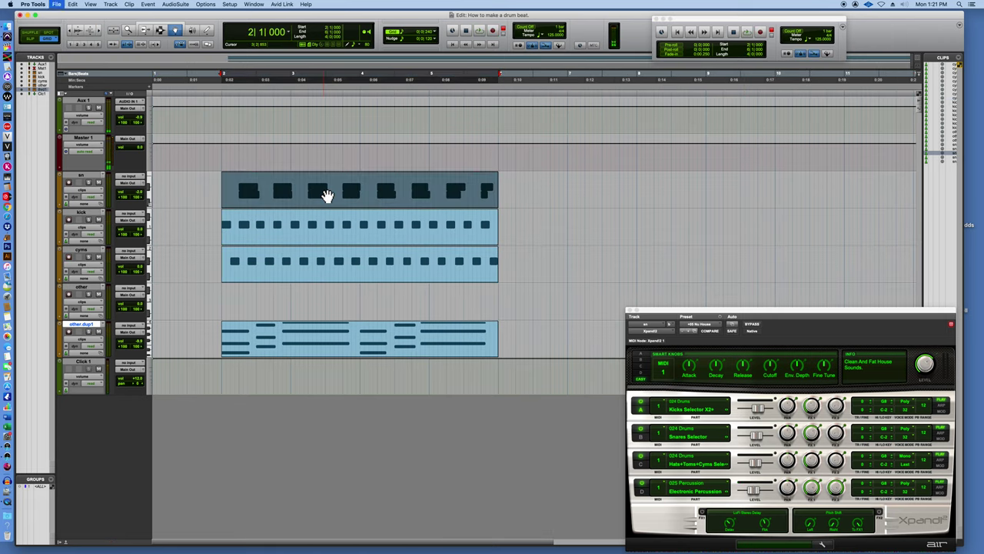
key("space")
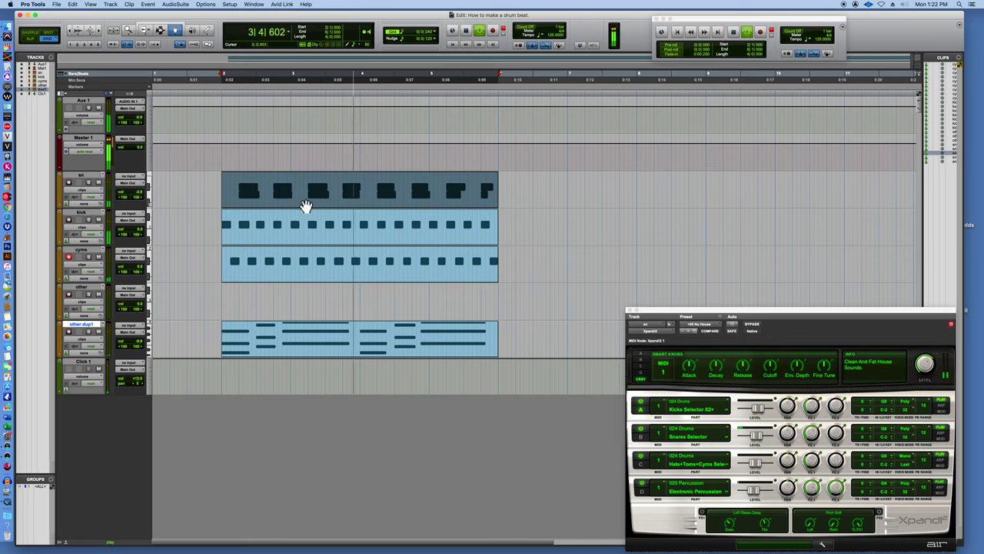
key("space")
- Record-enable the other track and play the beat from bar 2 again
left_click(70, 297)
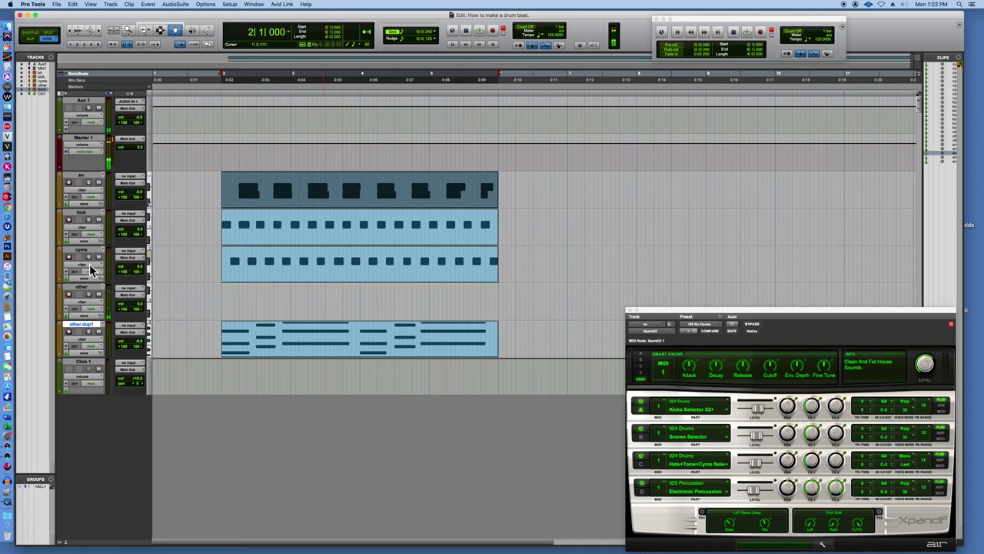
key("space")
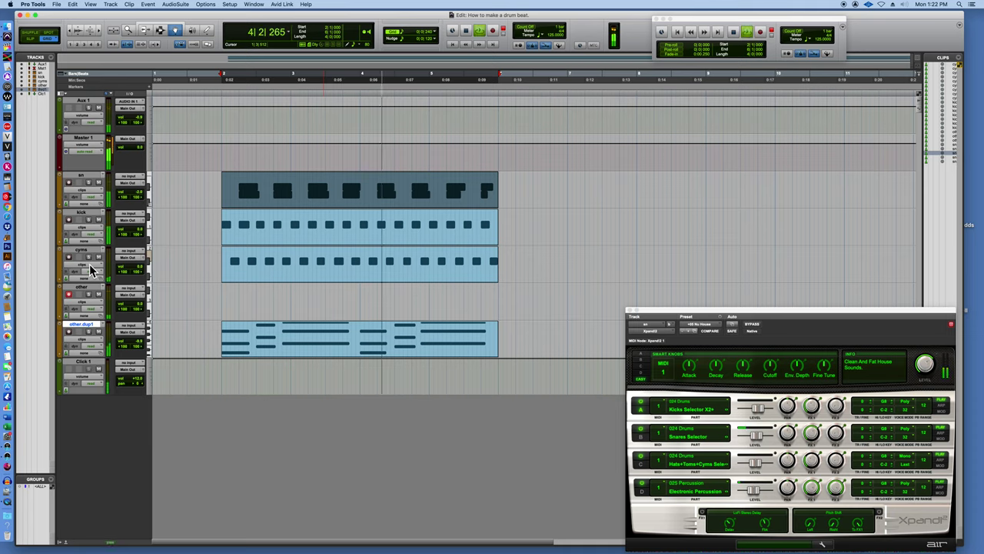
key("space")
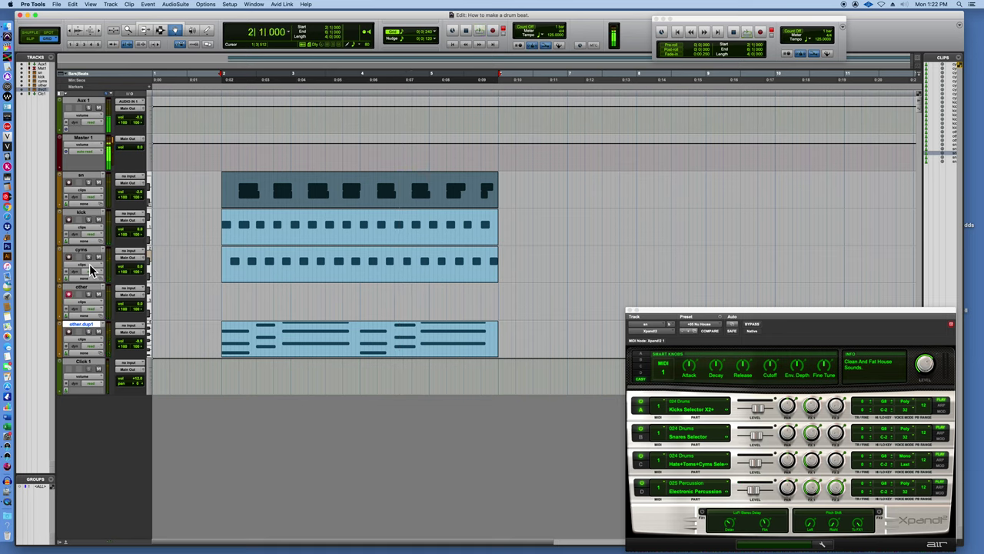
- Record a dense percussion take on the other track, then play the full beat back
key("super+space")
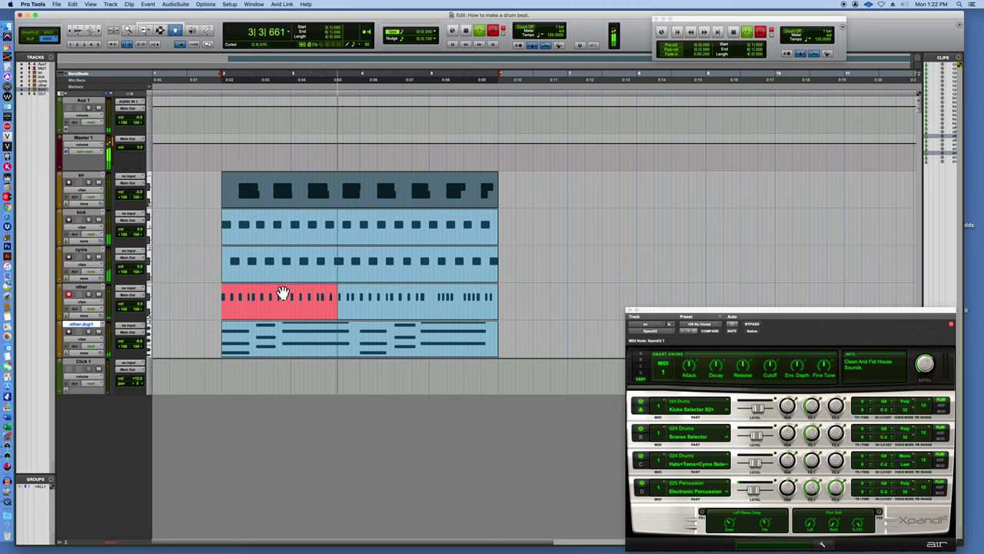
key("space")
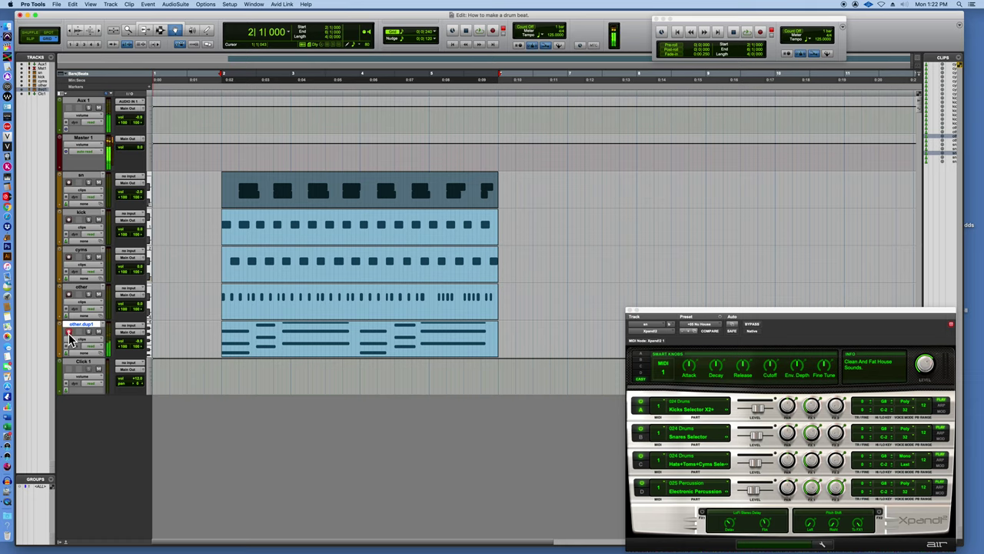
key("space")
- Duplicate the track as other.dup2, disarm other.dup1, and record a melodic take on other.dup2
key("alt+shift+d")
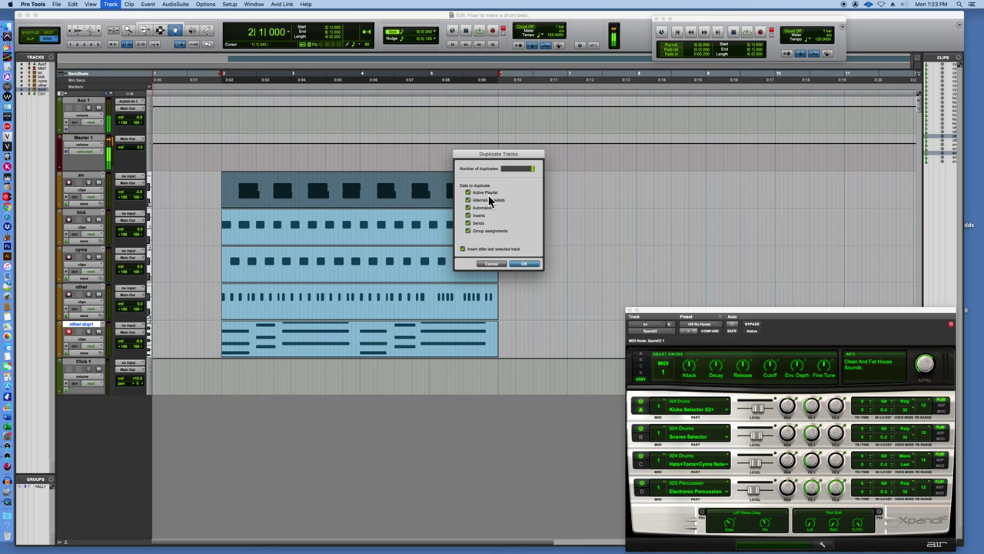
left_click(524, 266)
left_click(70, 333)
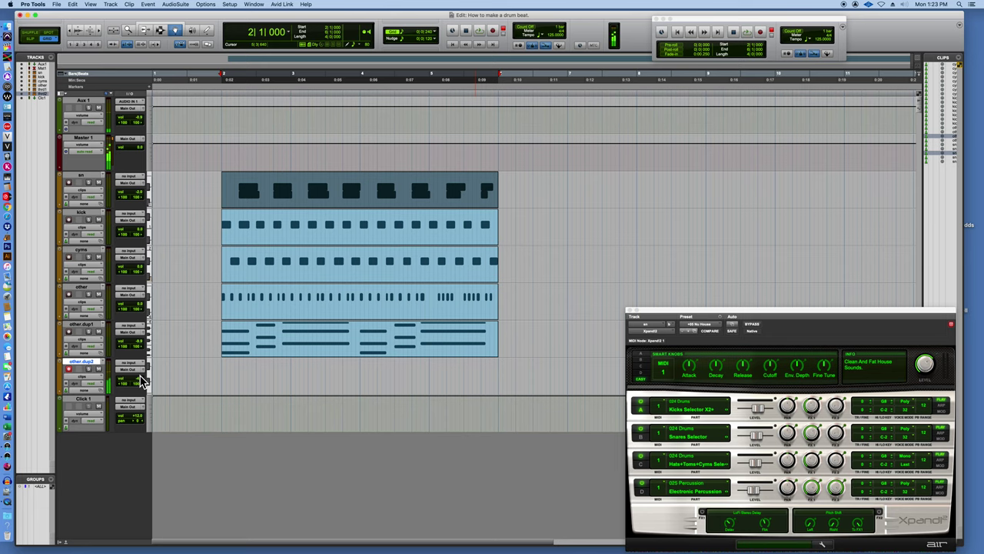
key("super+space")
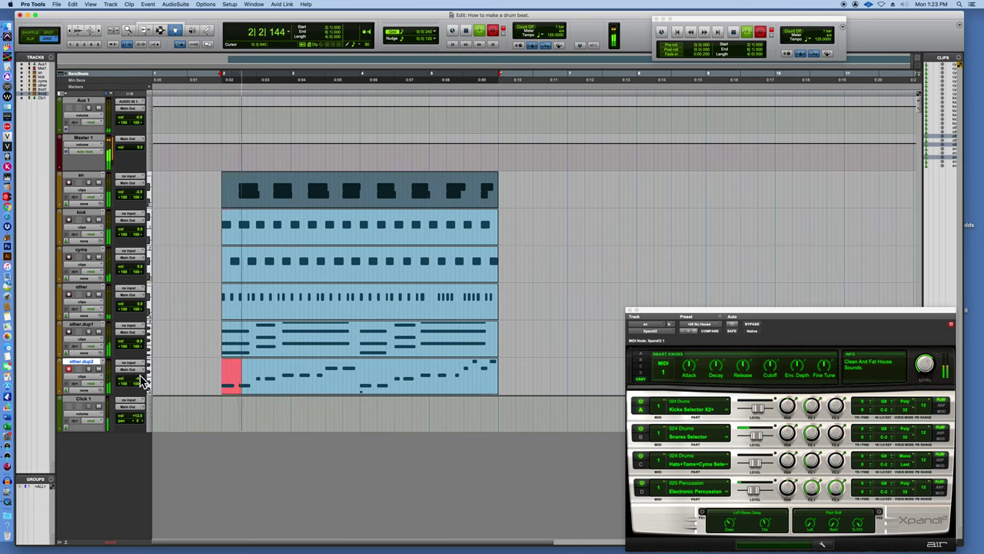
key("space")
left_click(262, 387)
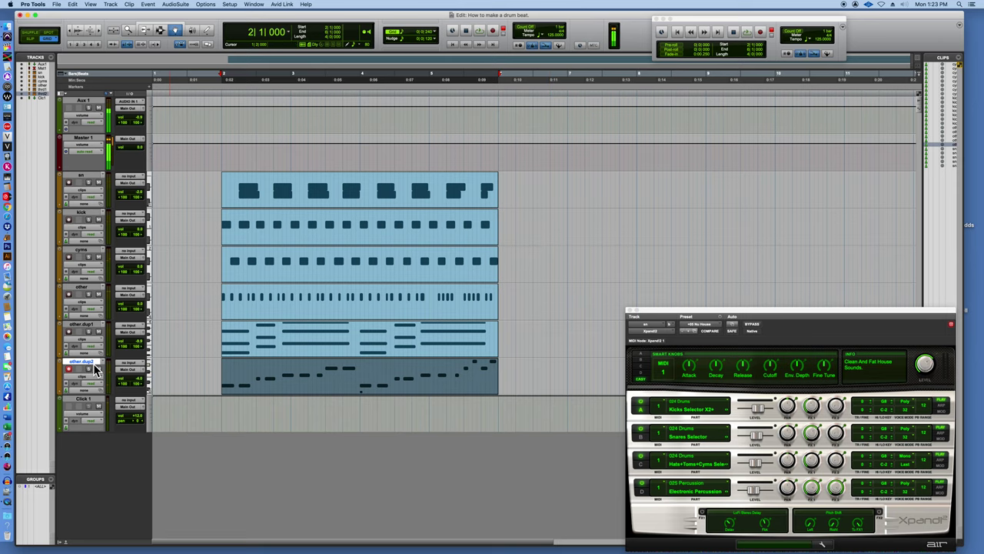
- With the beat playing, load the Hard Leads 'In Yer Face' preset in other.dup2's Xpand!2
key("super+equal")
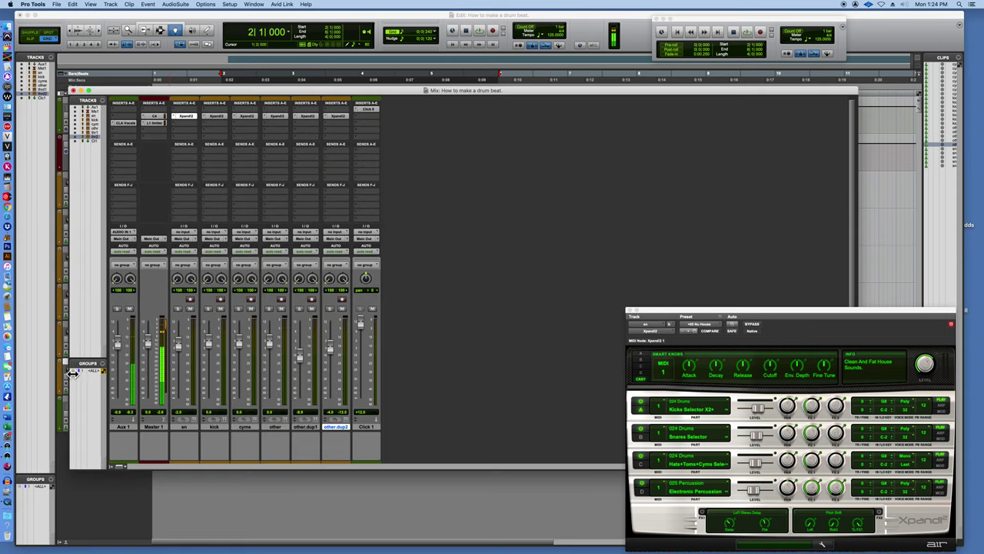
key("space")
left_click(338, 117)
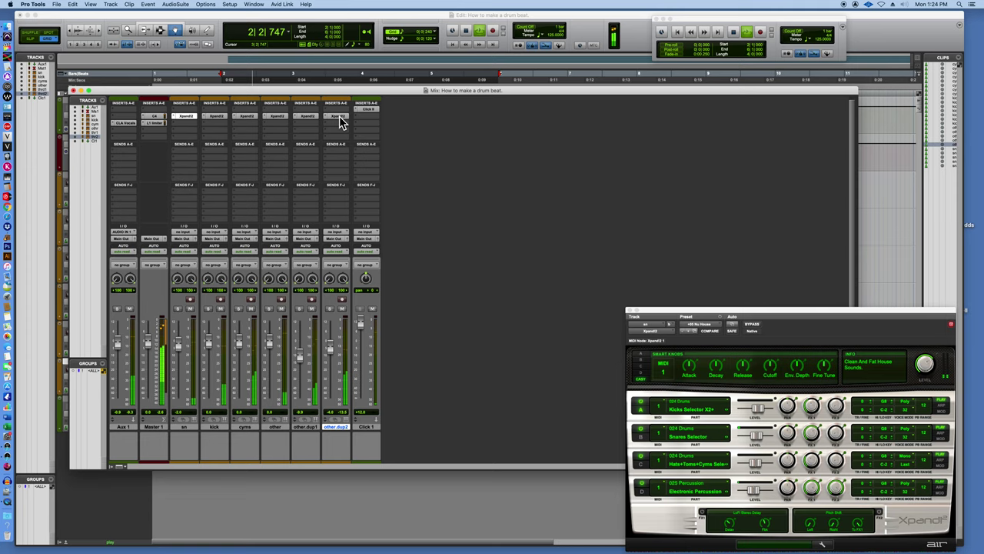
left_click_drag(711, 310, 467, 161)
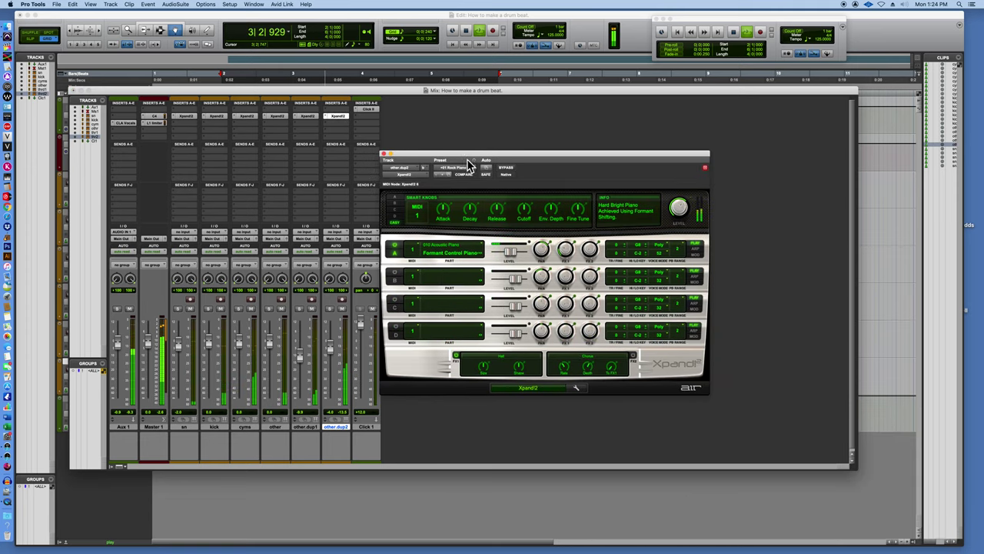
left_click(472, 171)
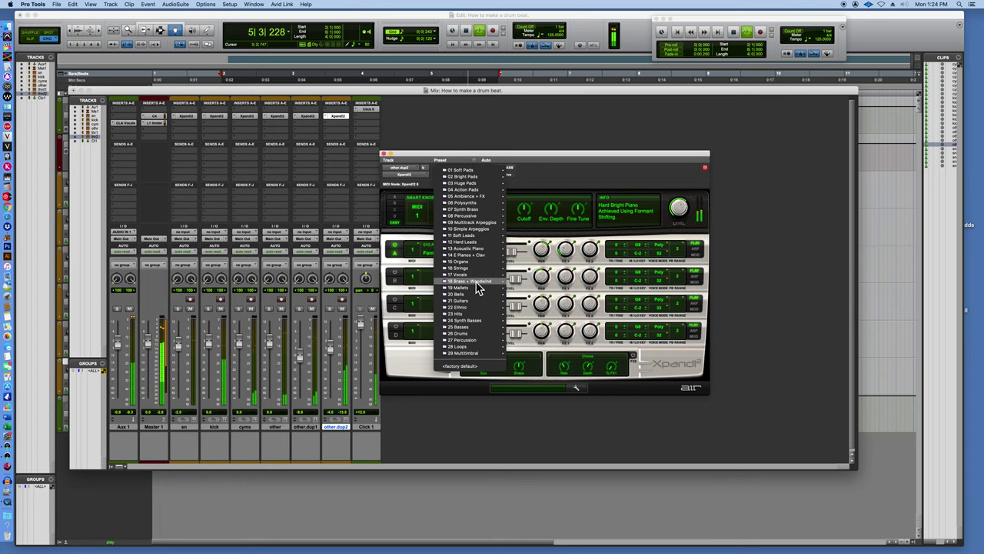
mouse_move(483, 201)
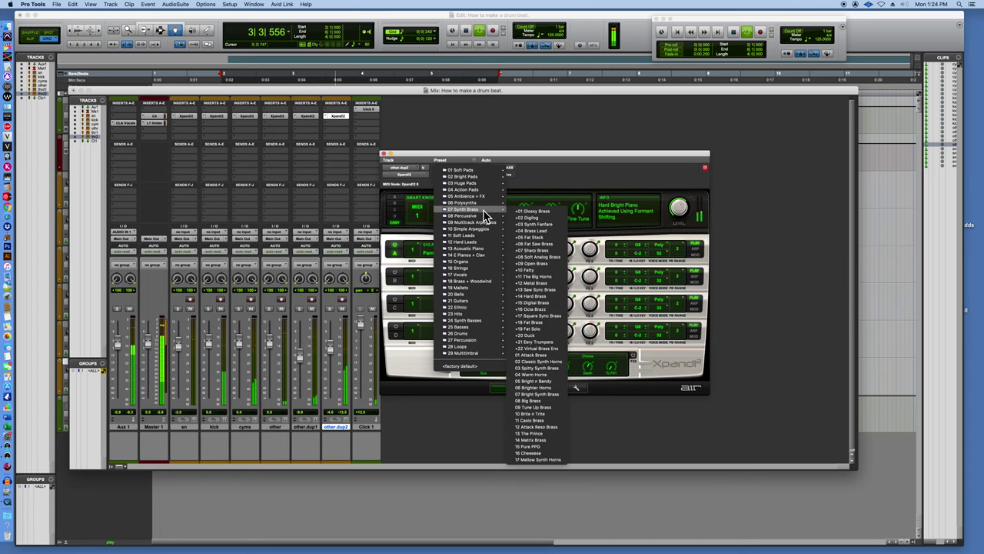
mouse_move(483, 247)
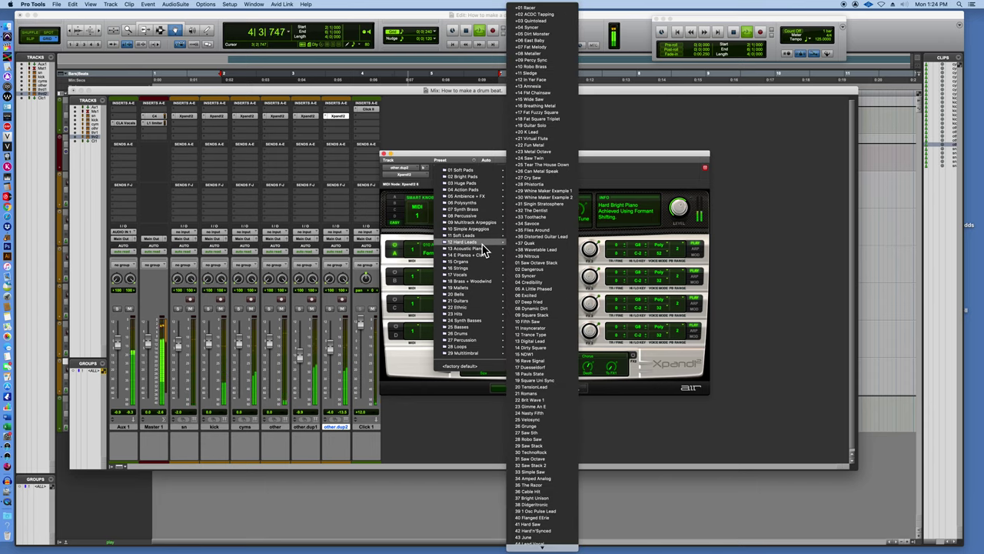
left_click(534, 80)
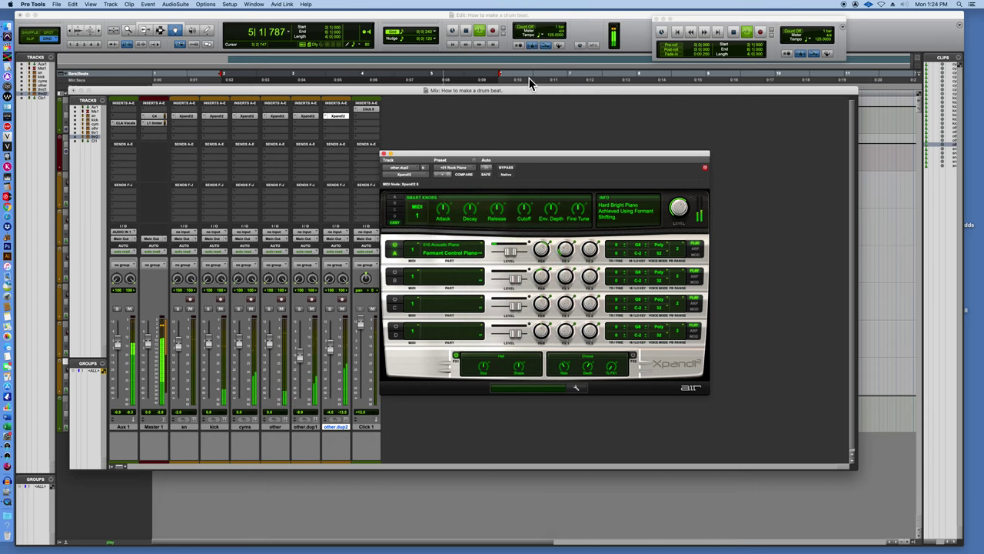
- Step through Amnesia and FM Chainsaw to Wide Saw, and lower other.dup1's fader slightly
left_click(442, 175)
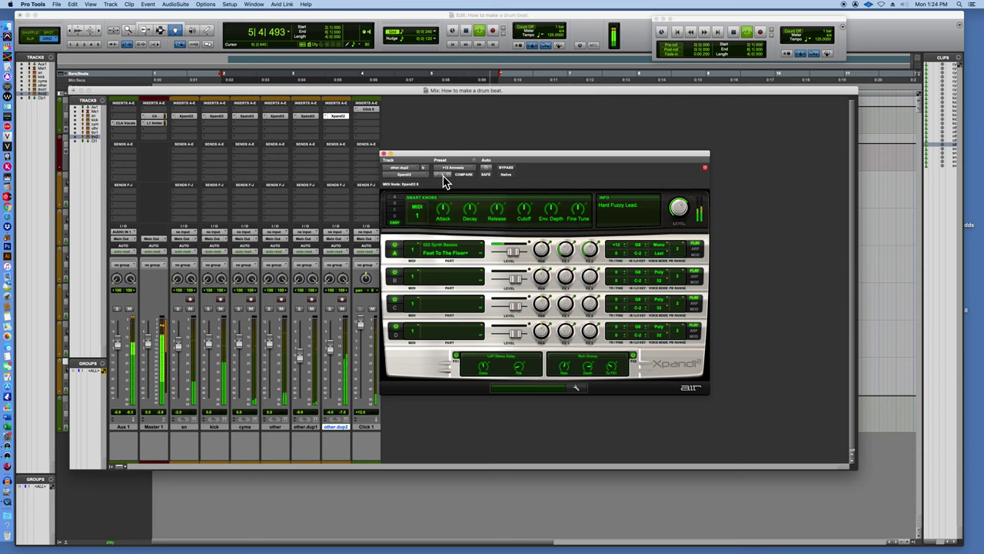
left_click(443, 176)
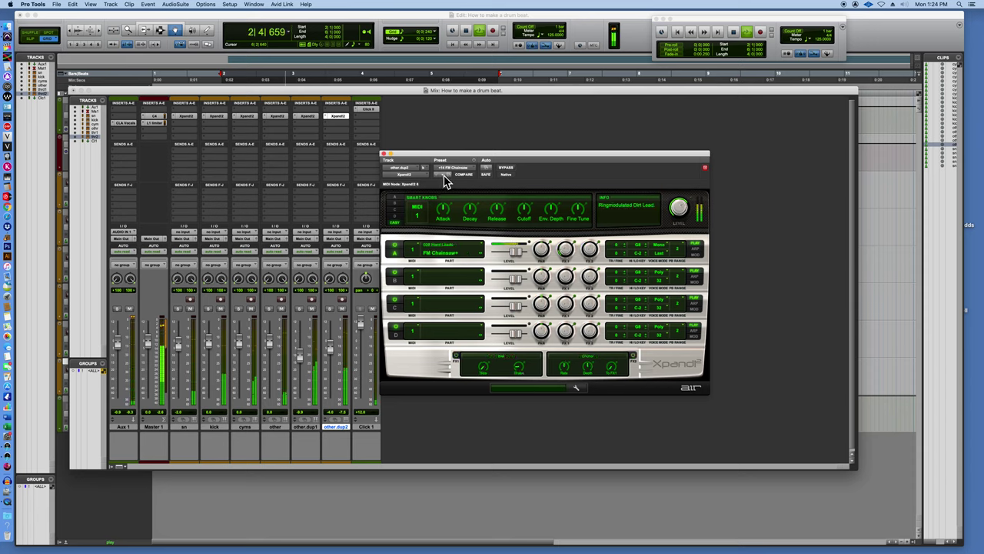
left_click(443, 176)
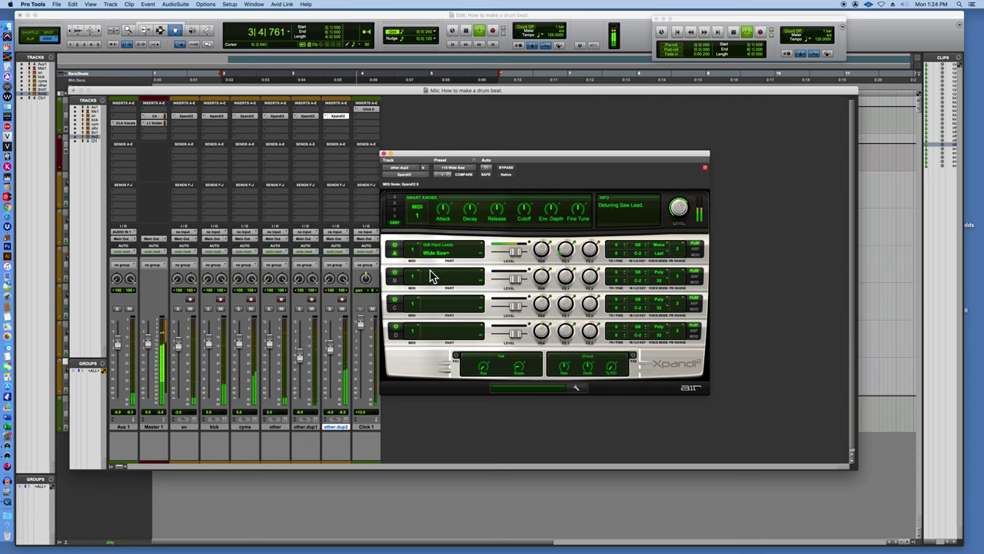
left_click(301, 351)
left_click_drag(301, 350, 301, 354)
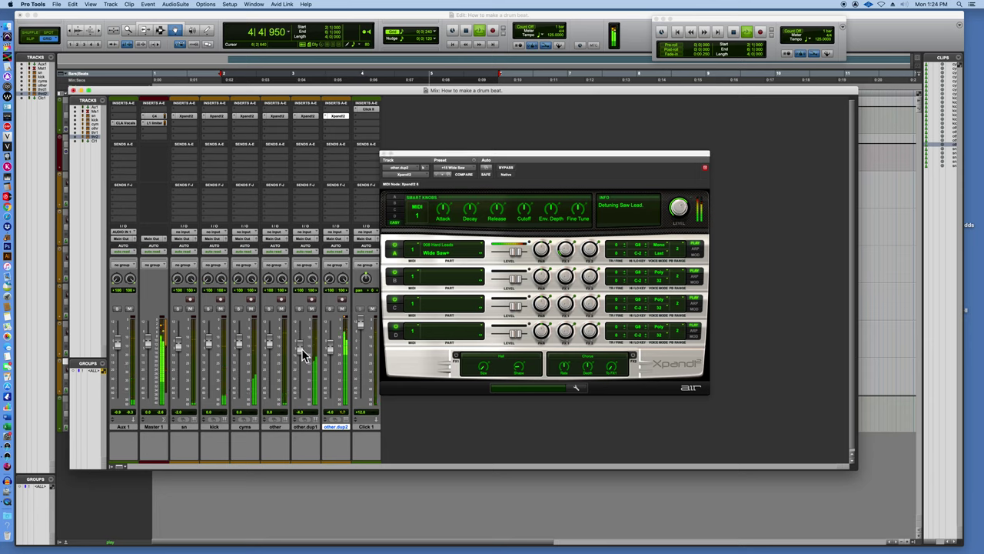
left_click(446, 175)
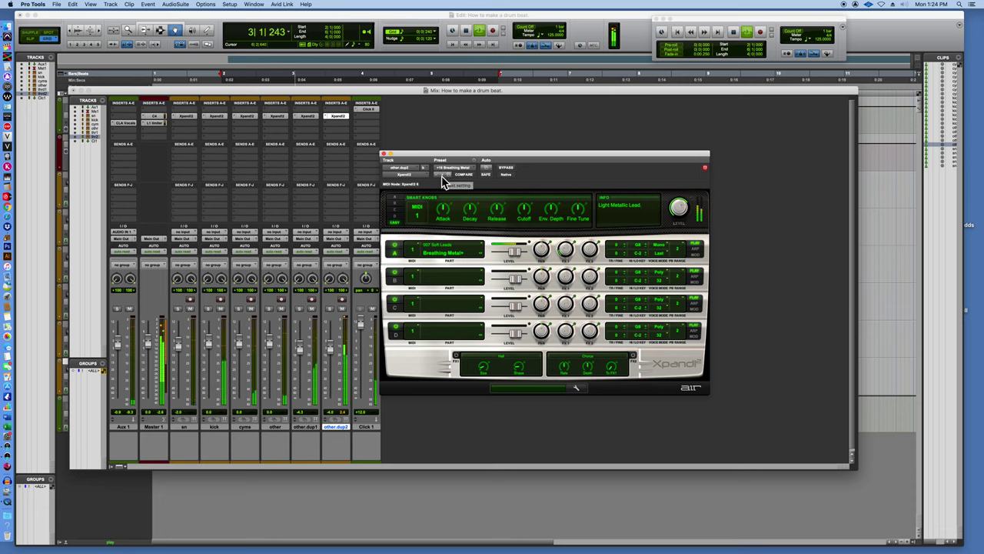
left_click(440, 177)
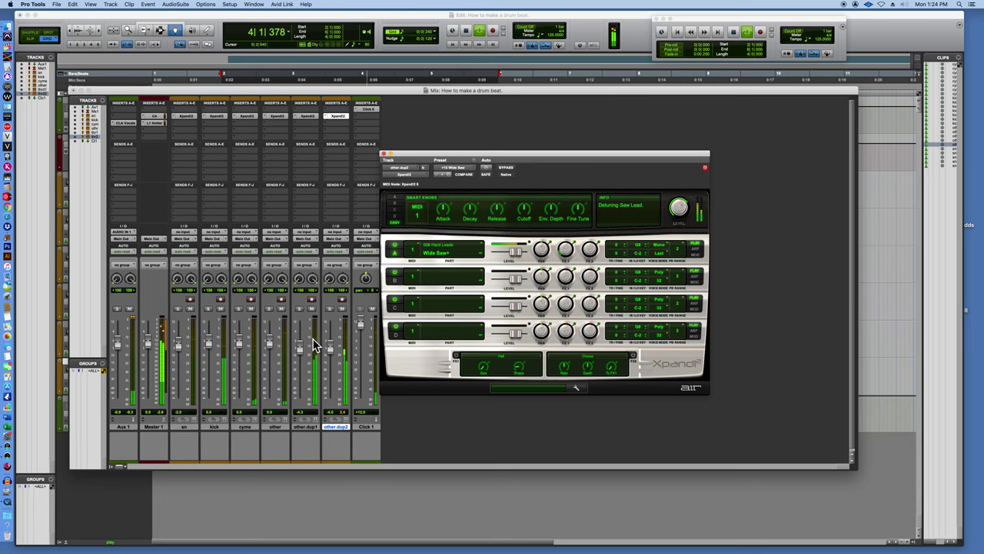
- Try the Organs 'Wavetable Organ 1' preset on other.dup1's Xpand!2
left_click(307, 116)
left_click(477, 173)
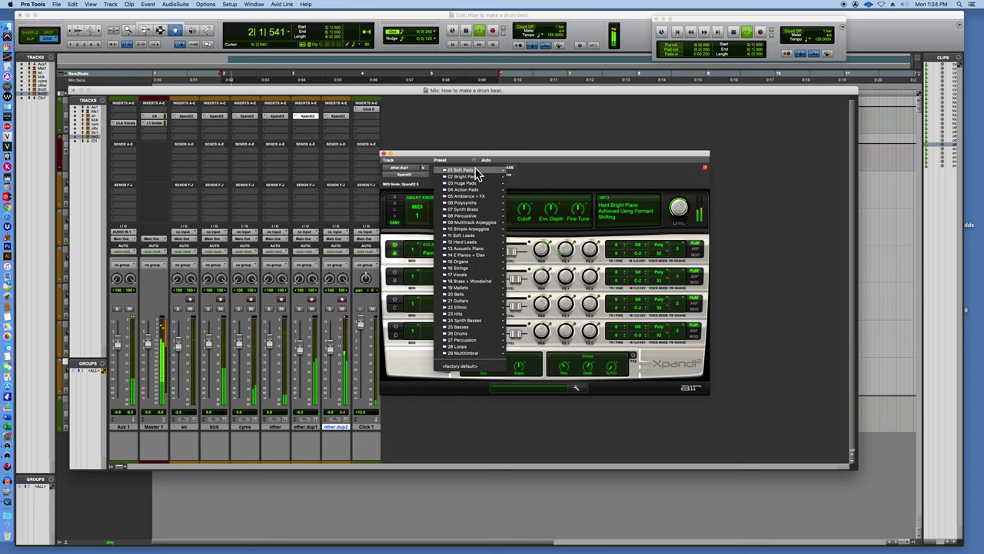
mouse_move(475, 172)
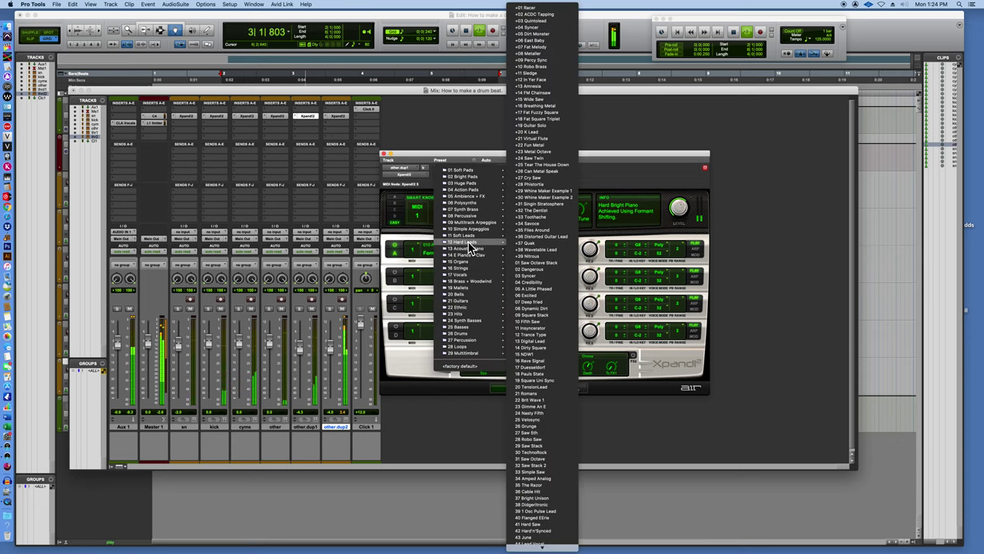
mouse_move(473, 265)
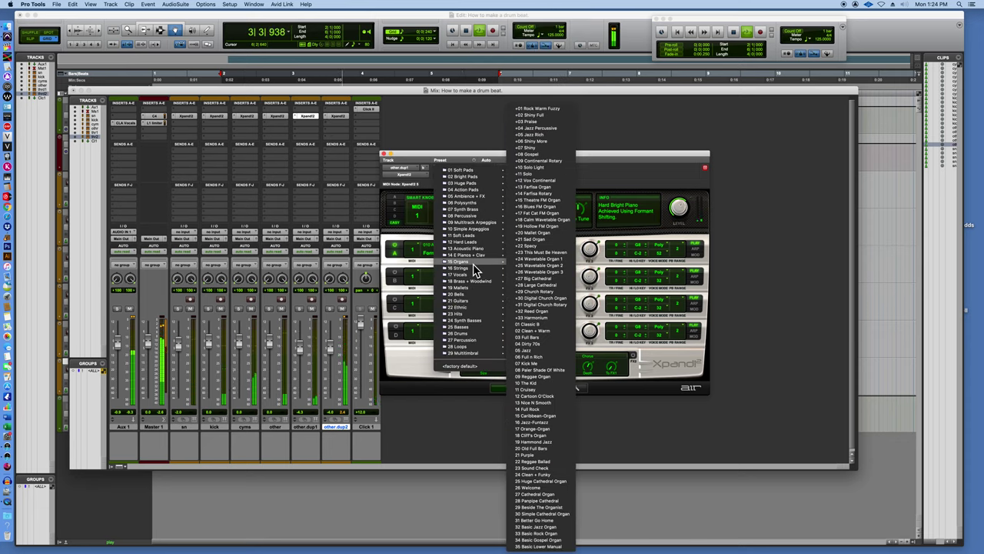
left_click(544, 259)
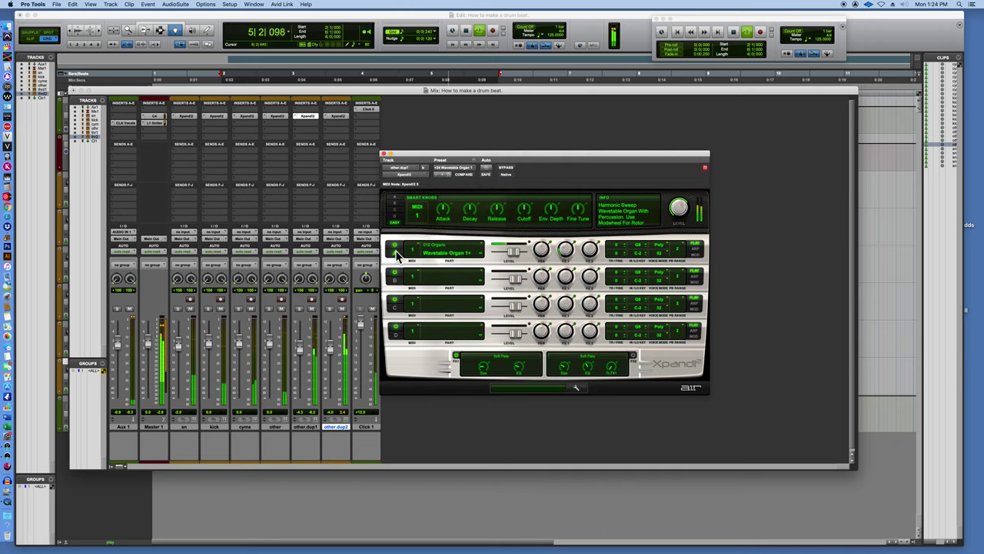
- Audition Polysynths 'Saw To Chaos', then settle on the Ethnic 'Warm Dulcimer' preset
left_click(472, 168)
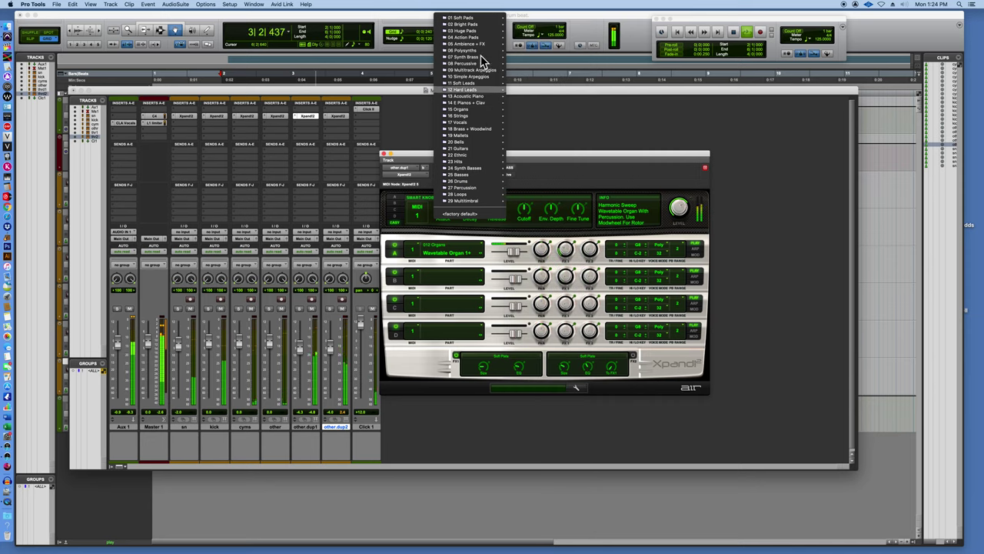
left_click(507, 146)
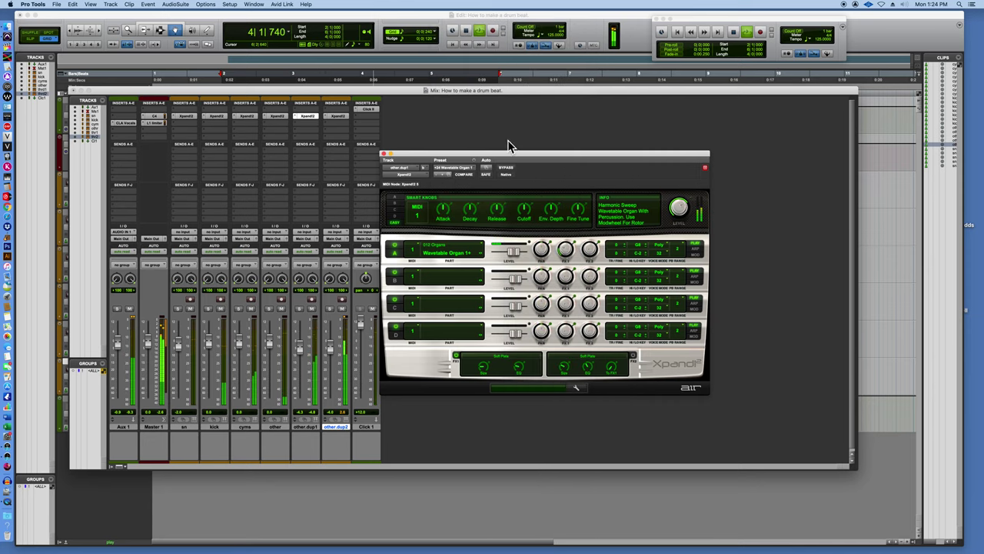
left_click_drag(496, 154, 527, 130)
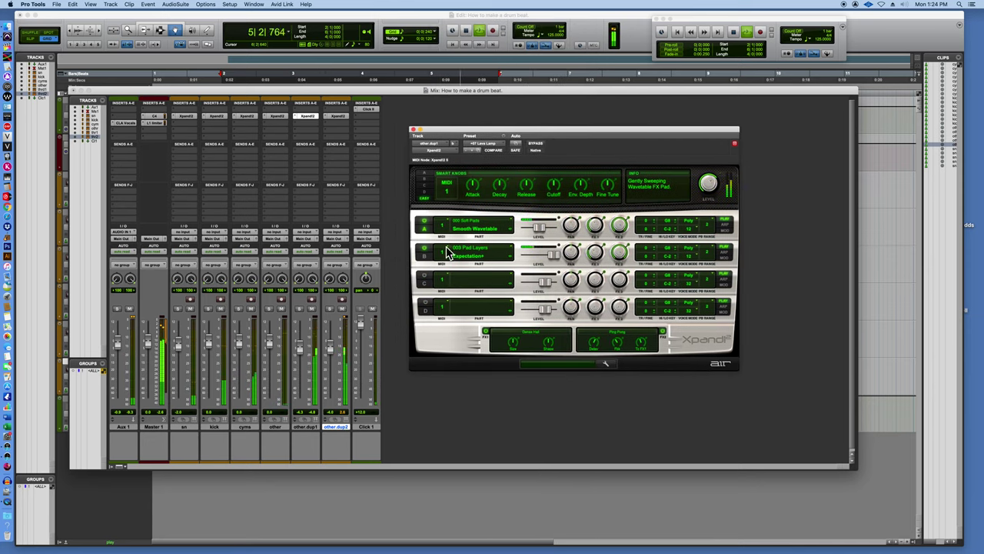
left_click(500, 148)
mouse_move(504, 150)
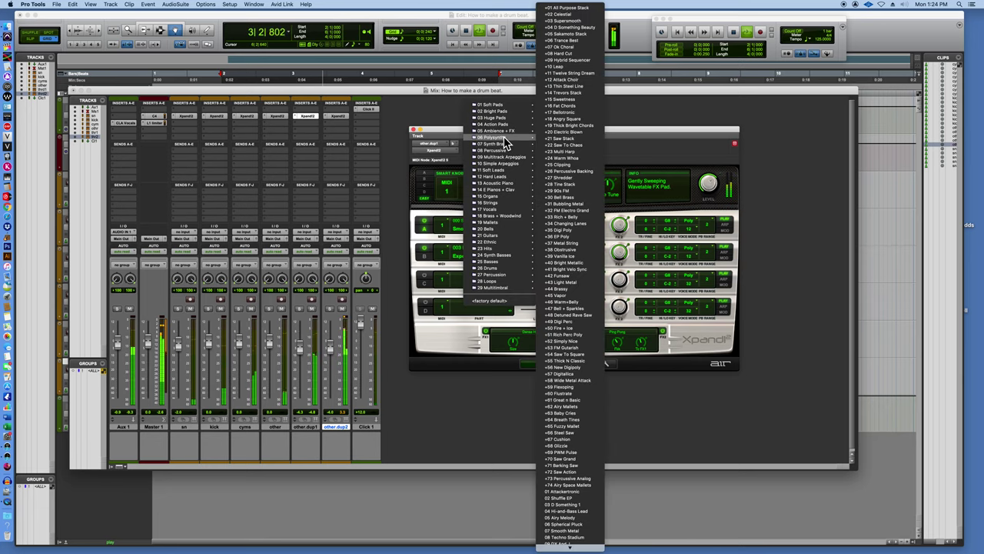
left_click(549, 146)
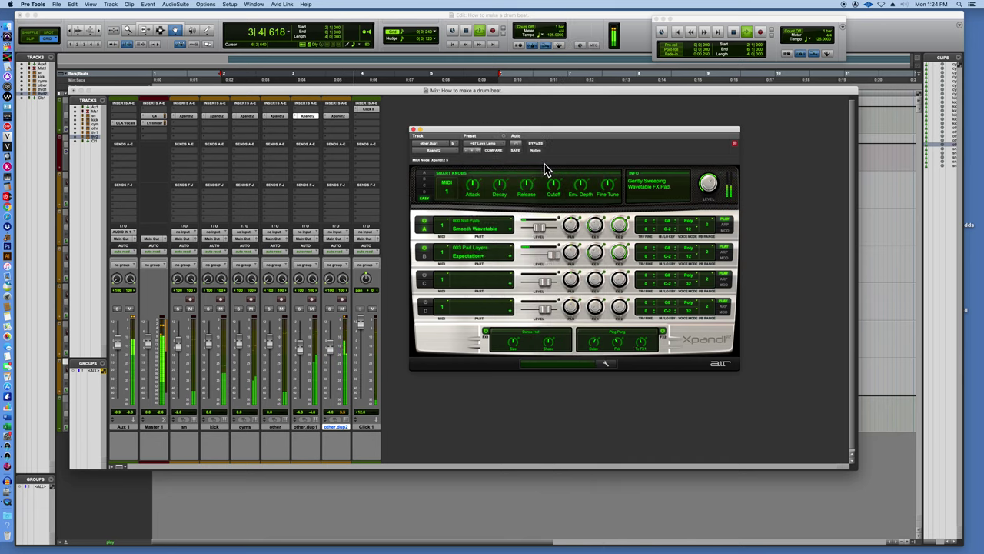
left_click(498, 147)
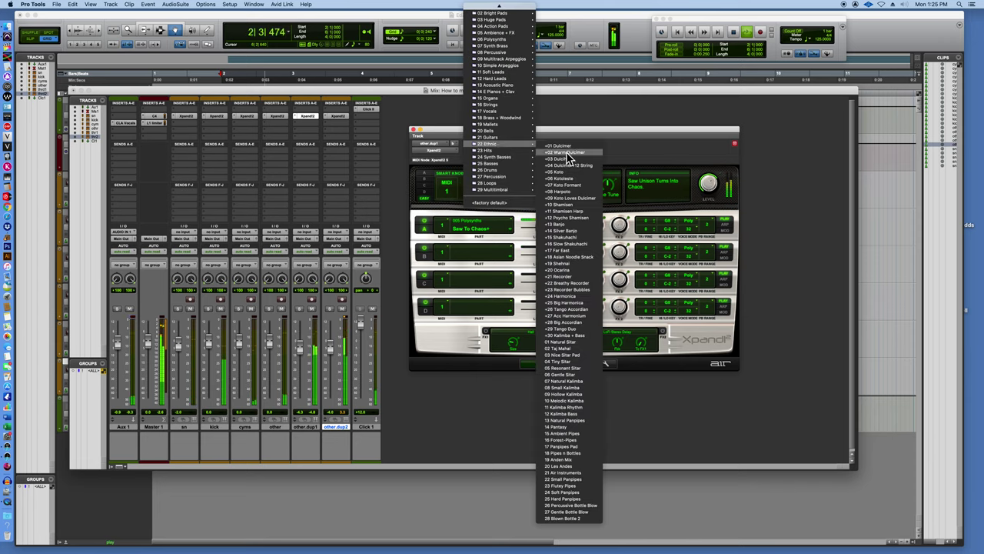
key("Escape")
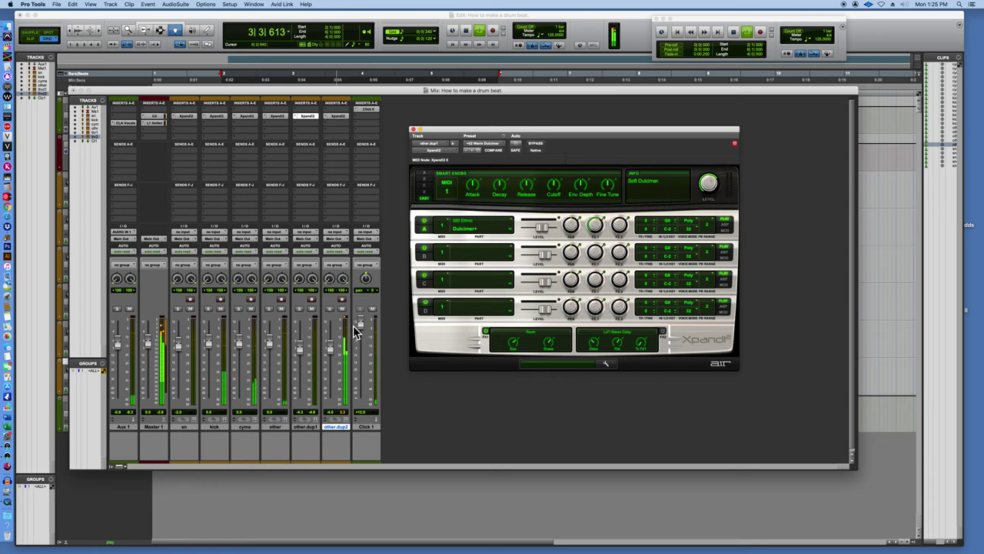